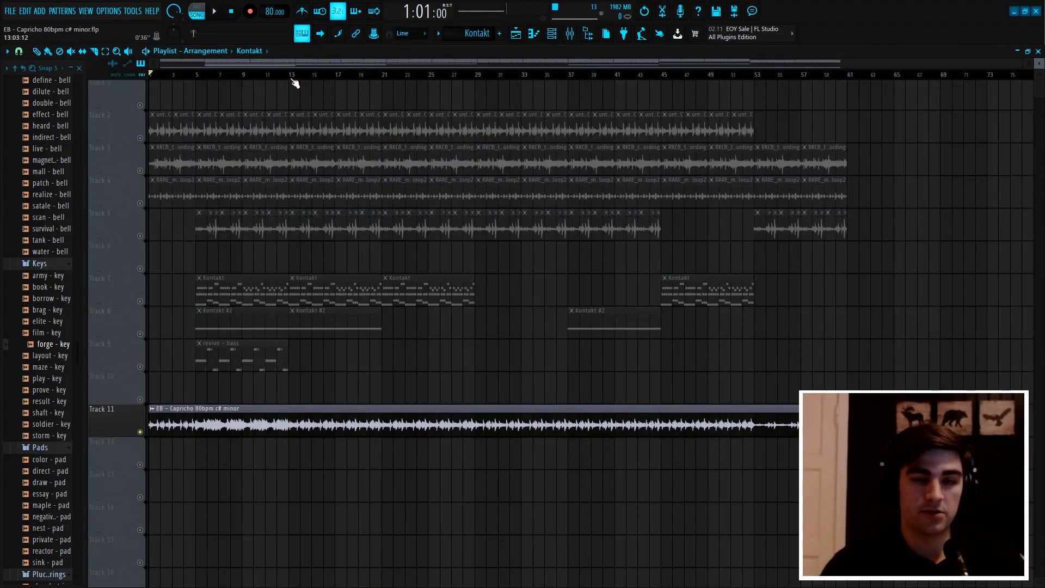
Step: Solo Track 2 in the playlist and play it from the start of the arrangement
scroll(294, 83, "up", 5)
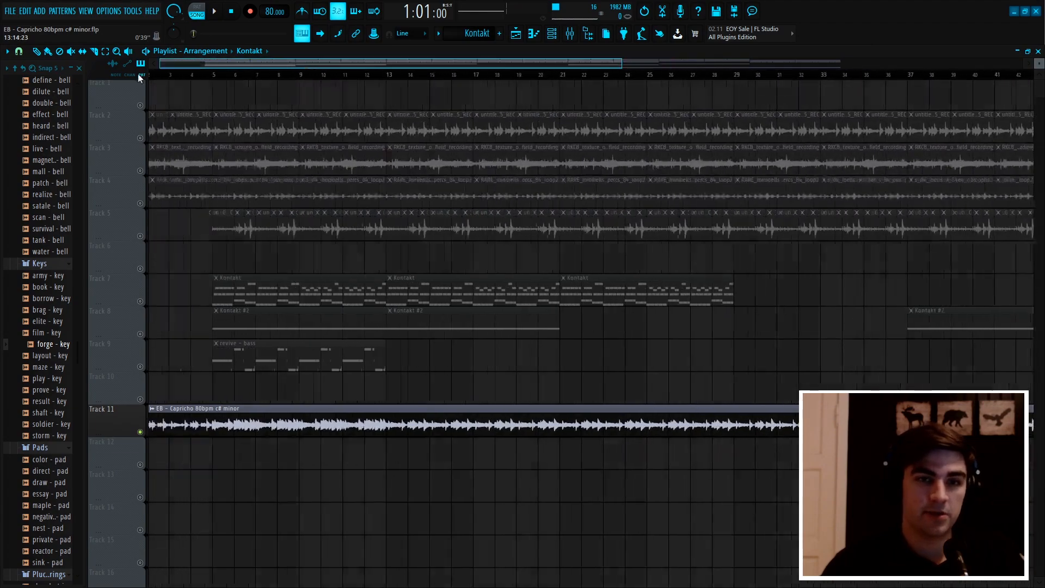
left_click(141, 137, "ctrl")
scroll(223, 86, "down", 3)
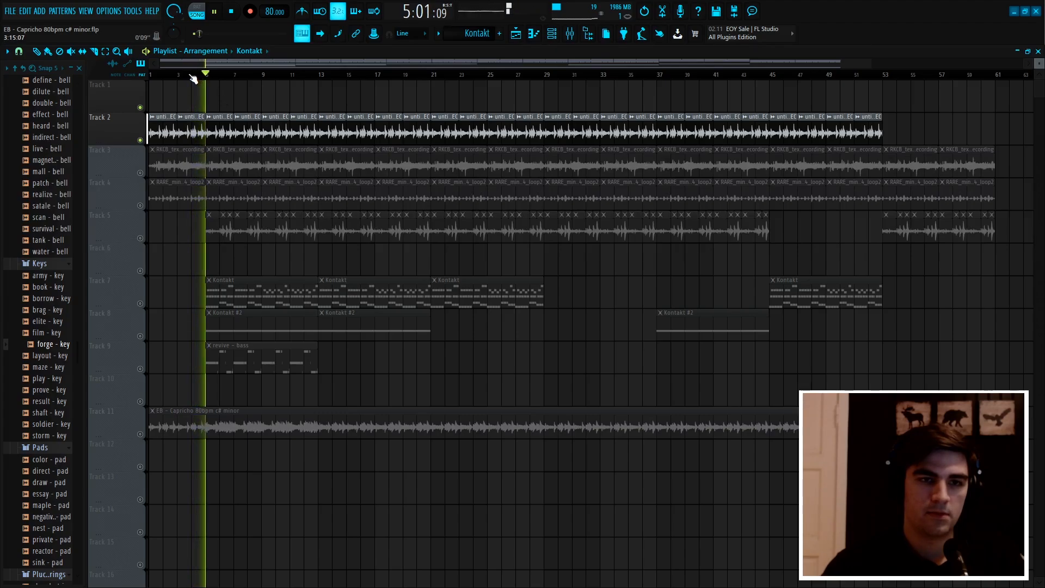
key("space")
scroll(197, 63, "up", 6)
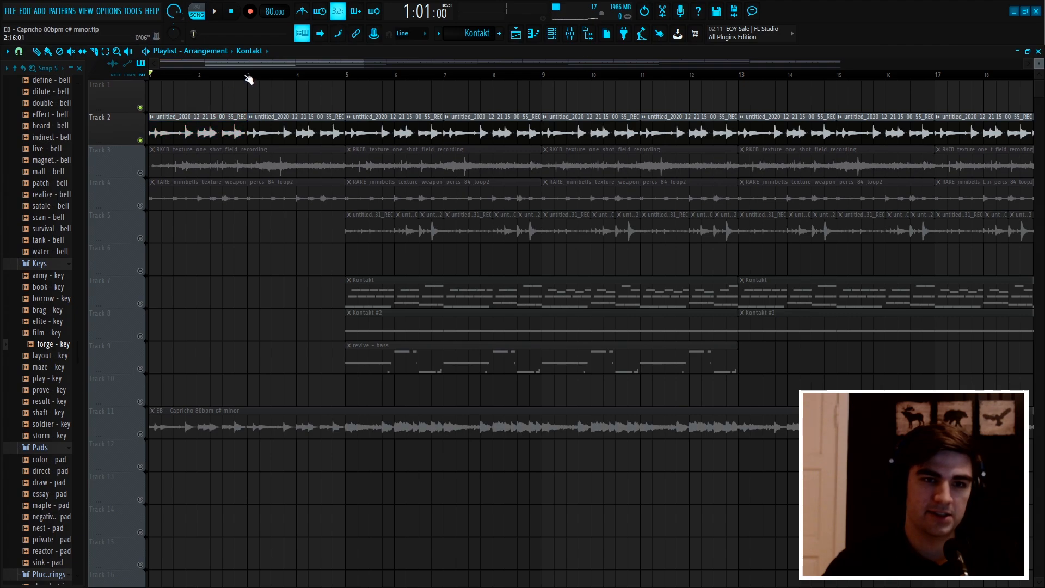
Step: Replay Track 2 and examine the Fruity parametric EQ 2 curve on mixer Insert 1 during playback
scroll(248, 79, "down", 2)
scroll(238, 80, "down", 2)
key("space")
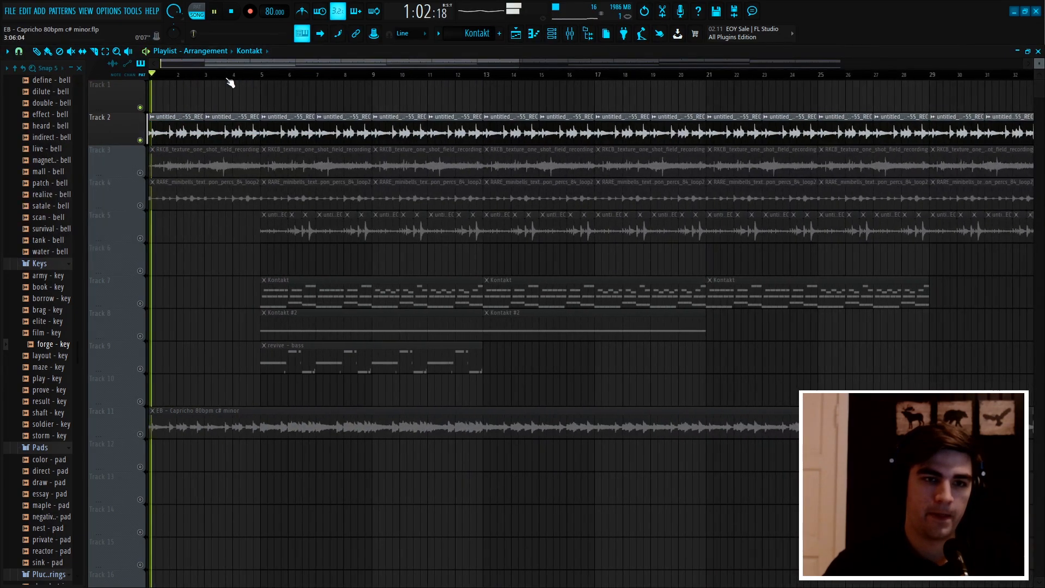
key("space")
left_click(570, 33)
left_click(216, 372)
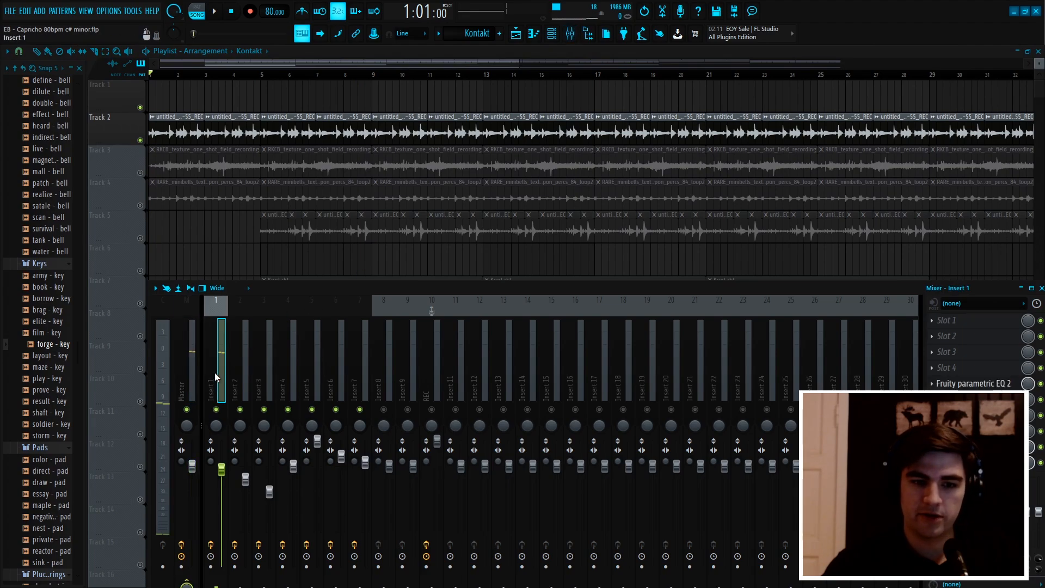
left_click(1004, 384)
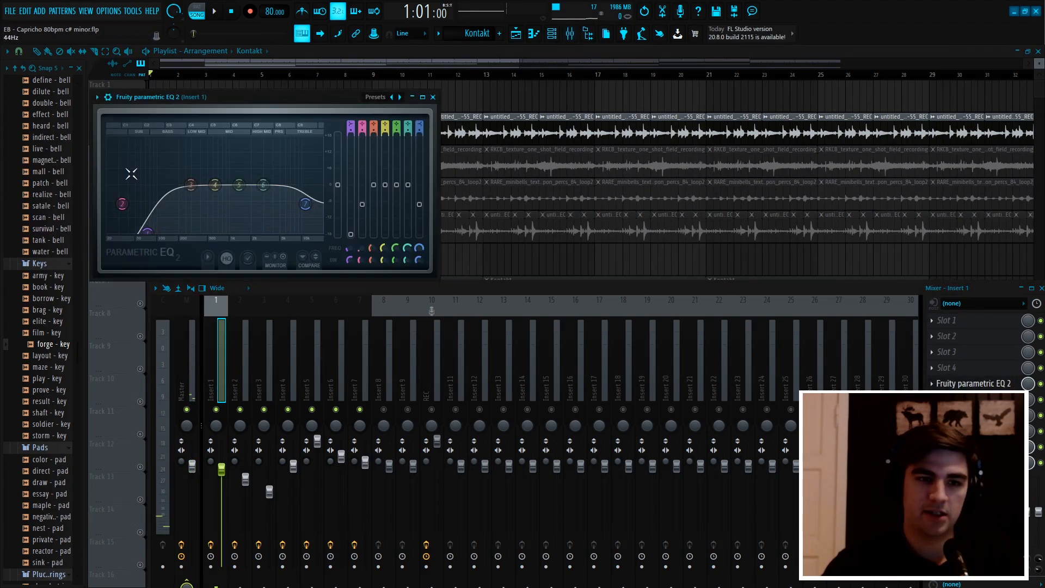
key("space")
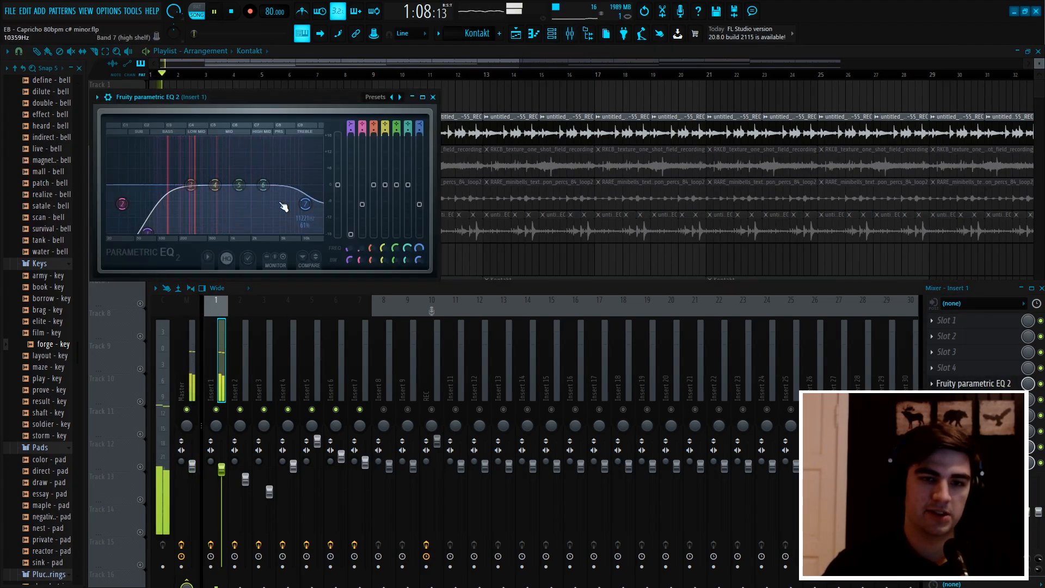
left_click(433, 97)
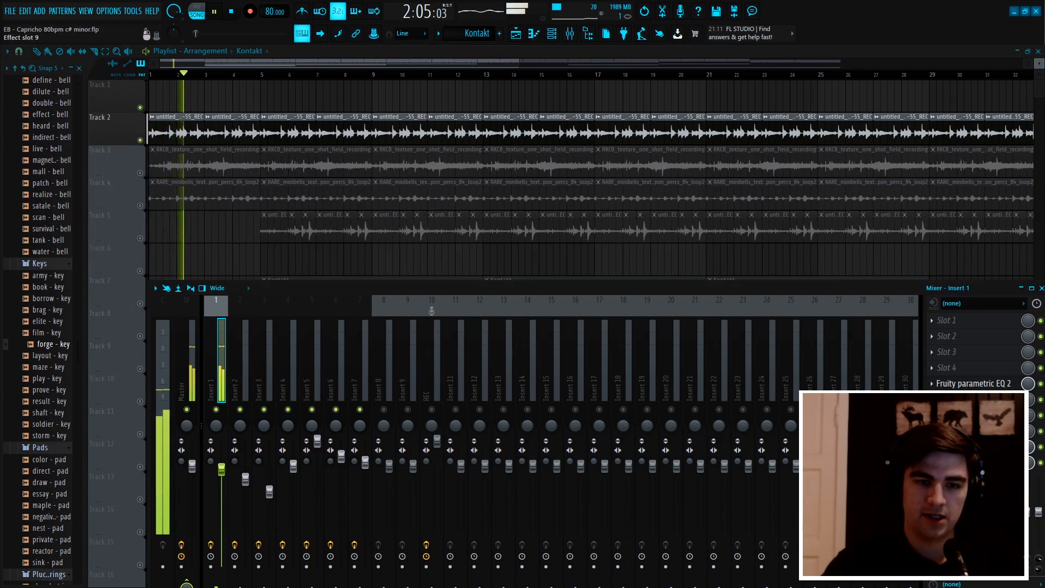
Step: View the S1 Stereo Imager on Insert 1, stop playback, and close the plugin and the mixer
left_click(974, 463)
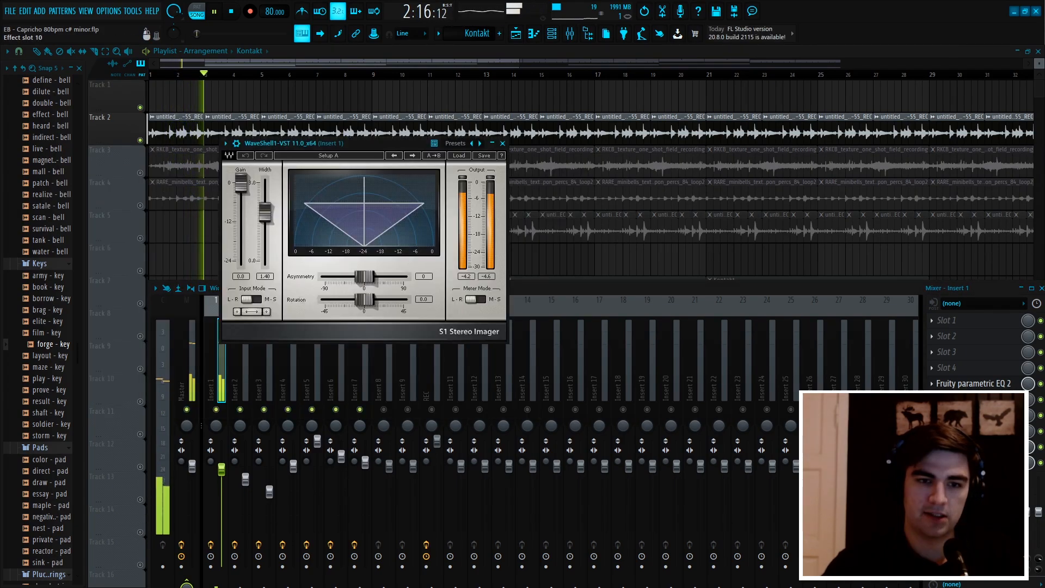
key("space")
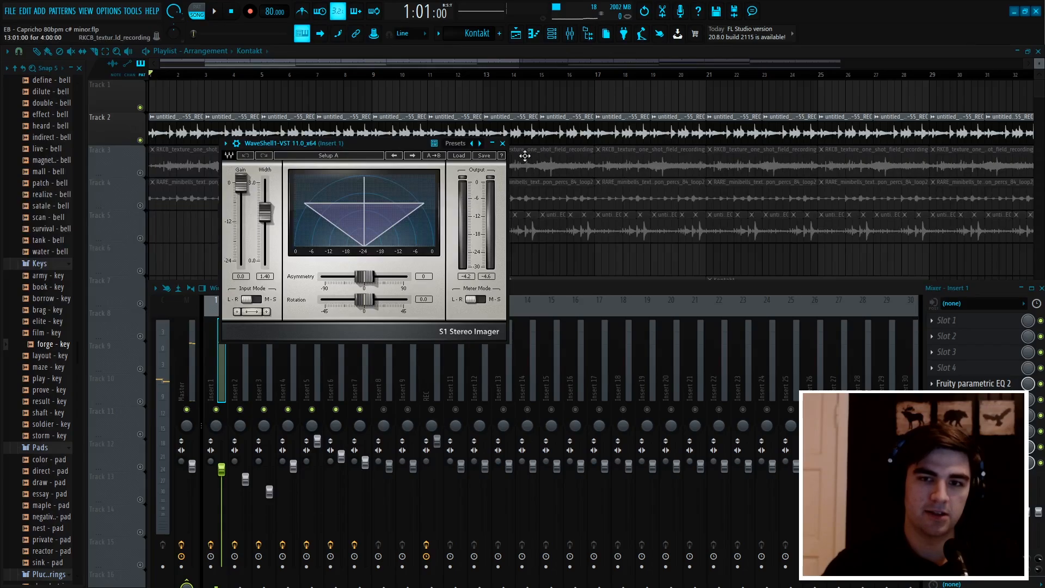
left_click(503, 143)
key("F9")
Step: Listen to the opening bars of soloed Track 2 again and stop playback
key("space")
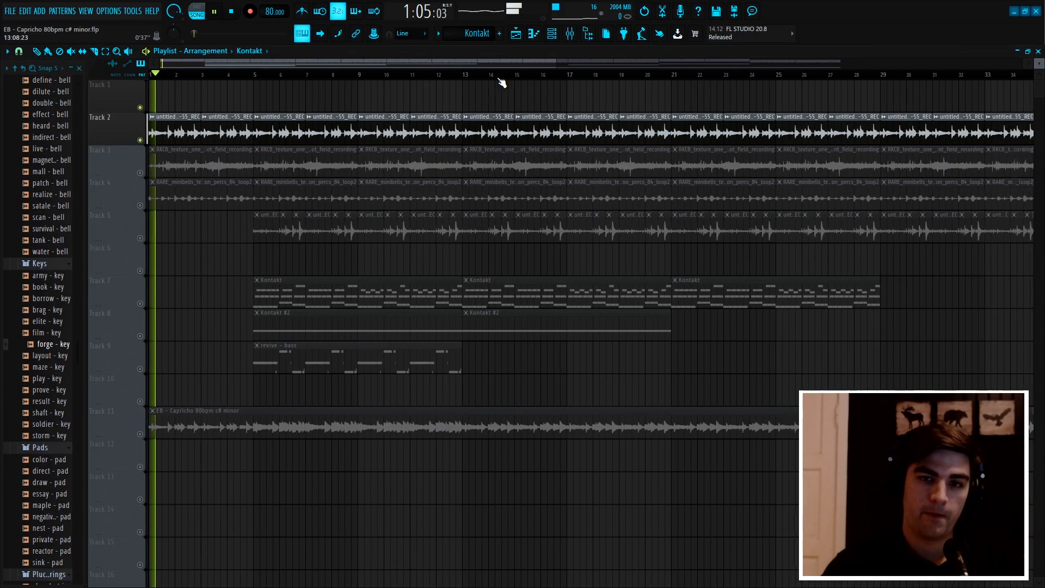
scroll(504, 82, "down", 1)
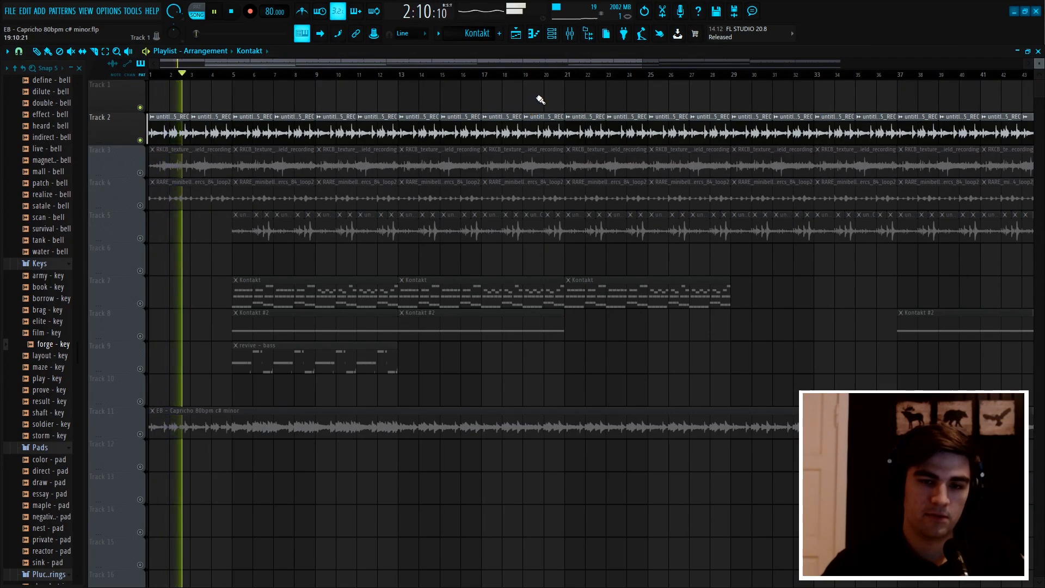
key("space")
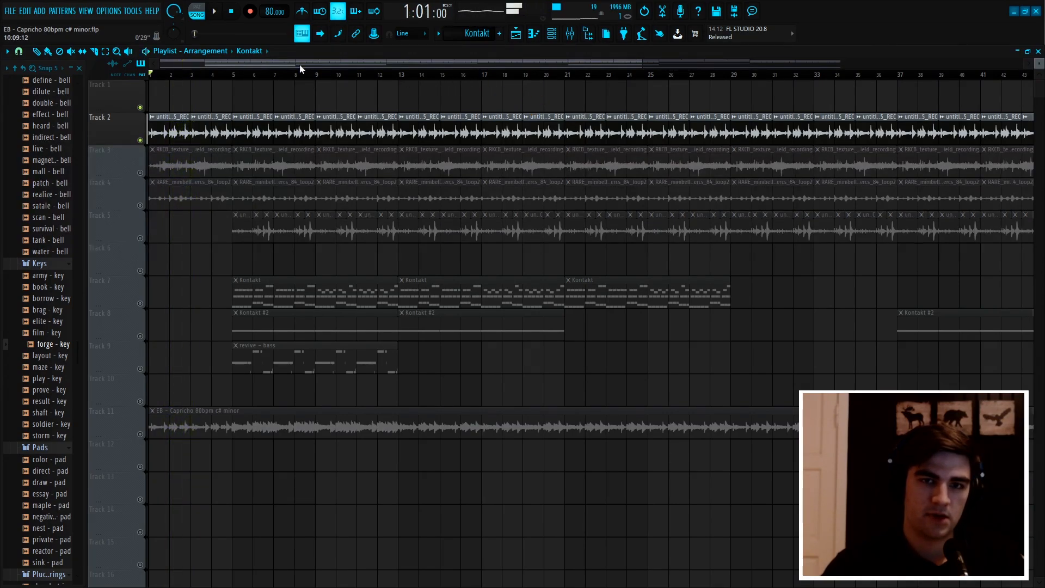
Step: Solo the field recording texture on Track 3 and play it from the start
scroll(217, 82, "up", 1)
scroll(199, 76, "up", 1)
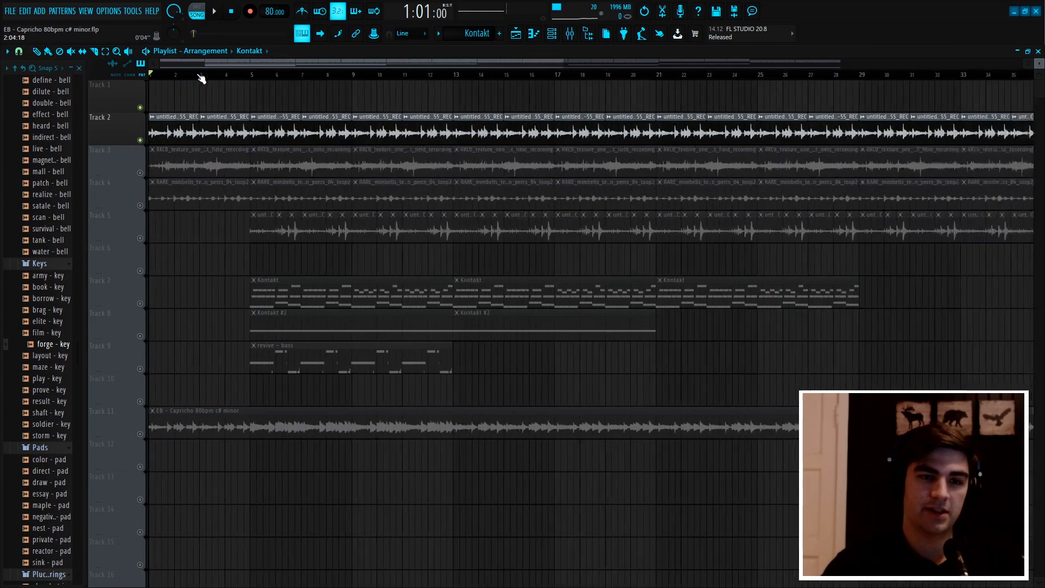
scroll(166, 76, "up", 3)
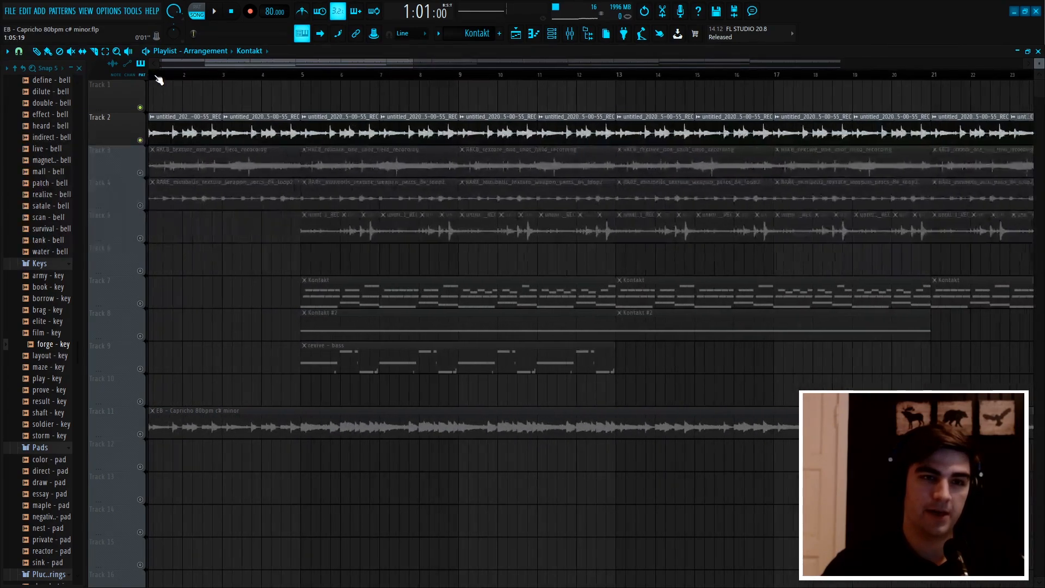
left_click_drag(167, 67, 160, 66)
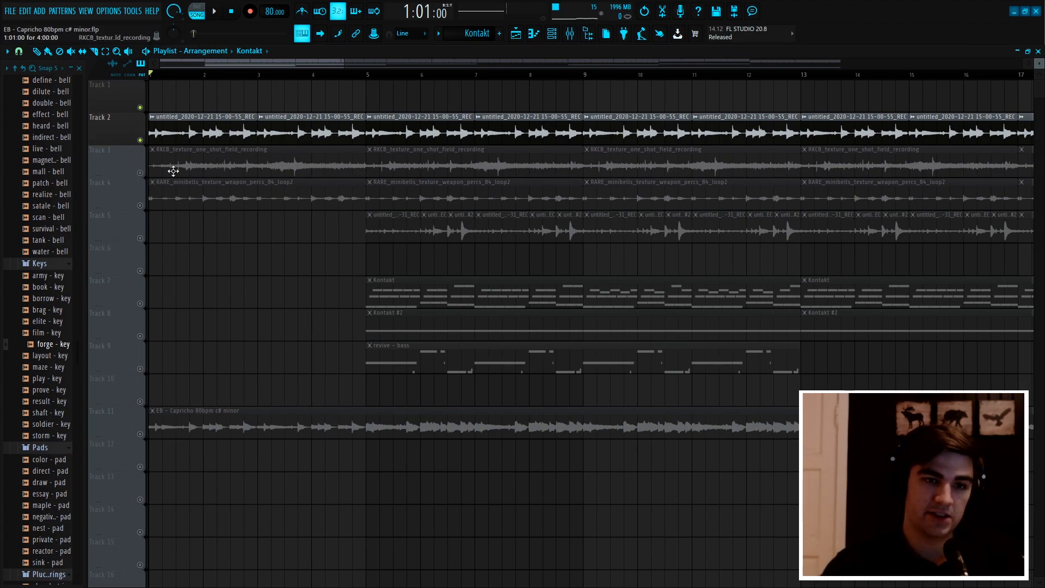
right_click(140, 173)
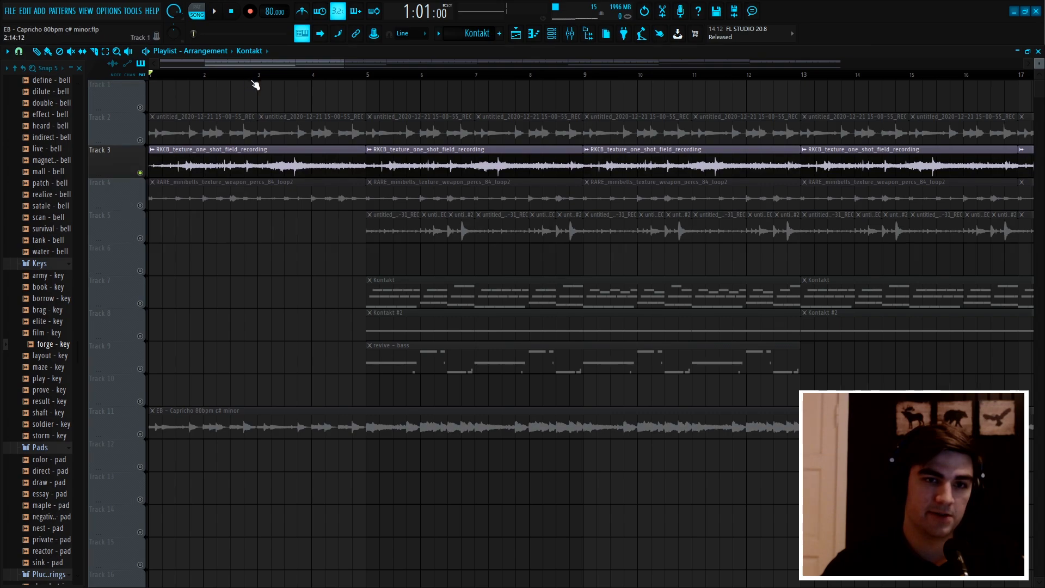
key("space")
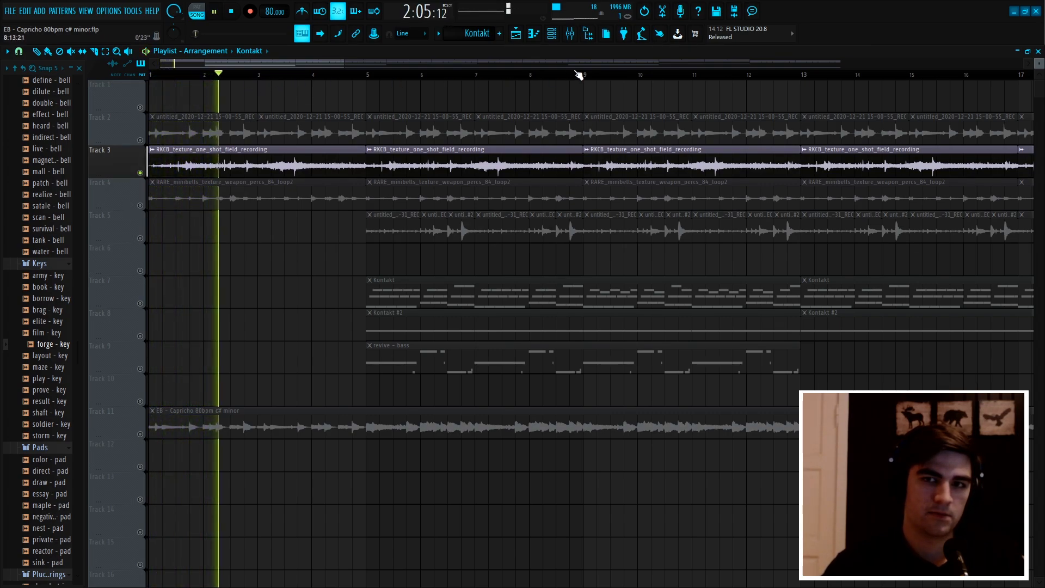
Step: Examine the Fruity parametric EQ 2 and WaveShell effects on mixer Insert 2
left_click(571, 34)
left_click(237, 371)
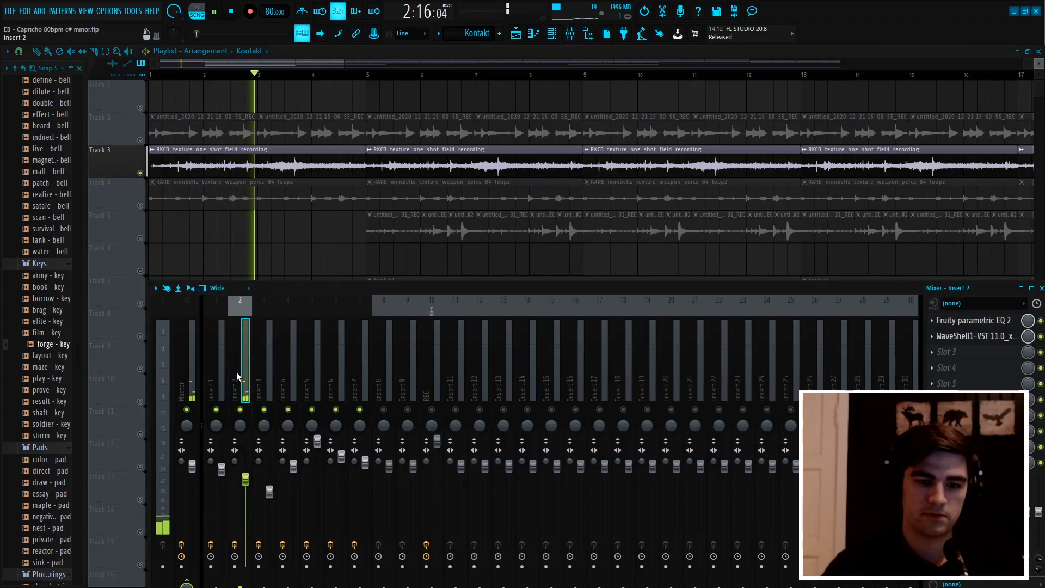
left_click(1000, 322)
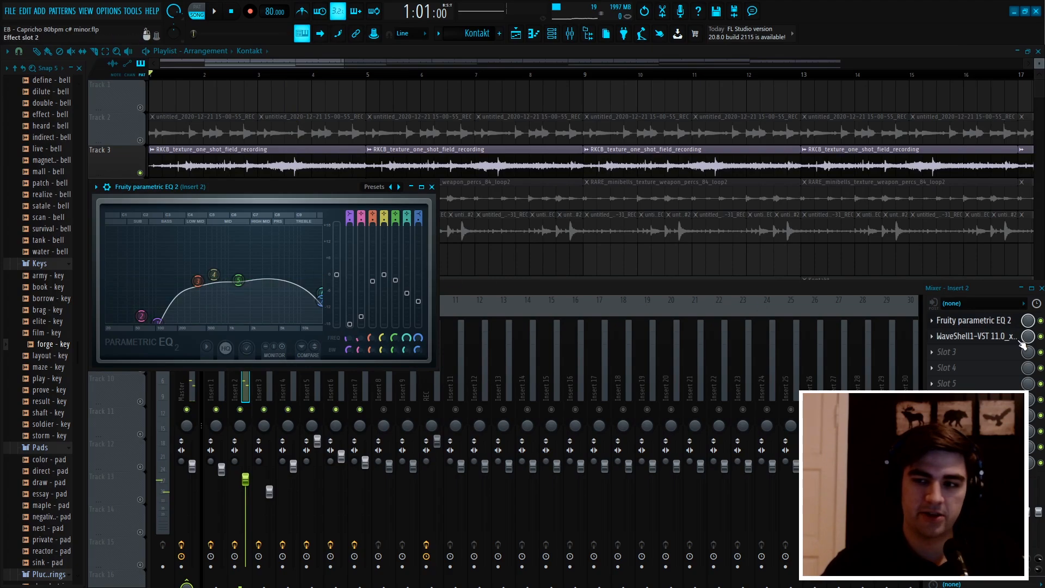
left_click(1001, 336)
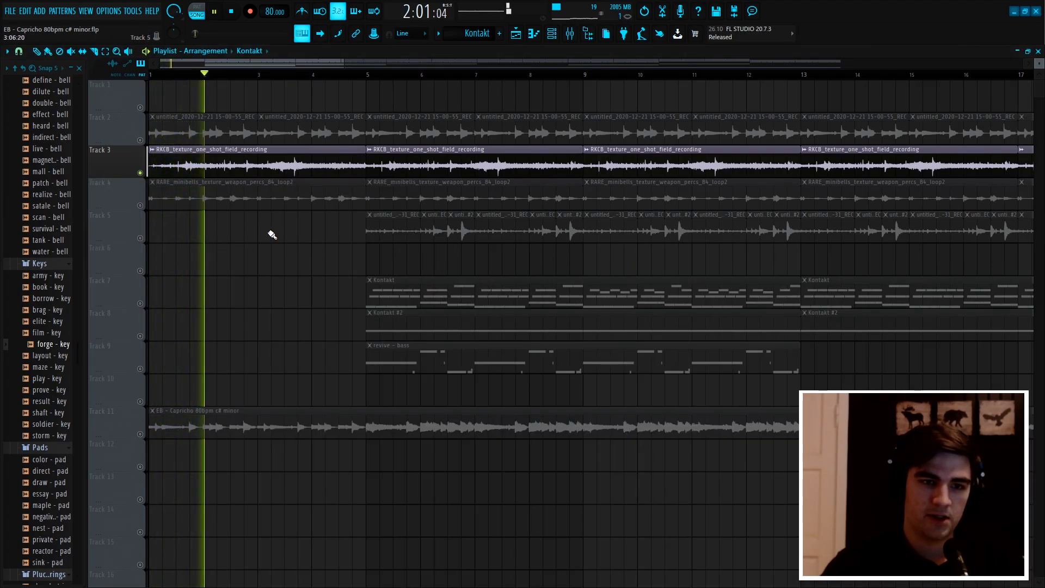
Step: Stop playback, solo the minibells percussion loop on Track 4, and play it from the start
key("space")
right_click(141, 207)
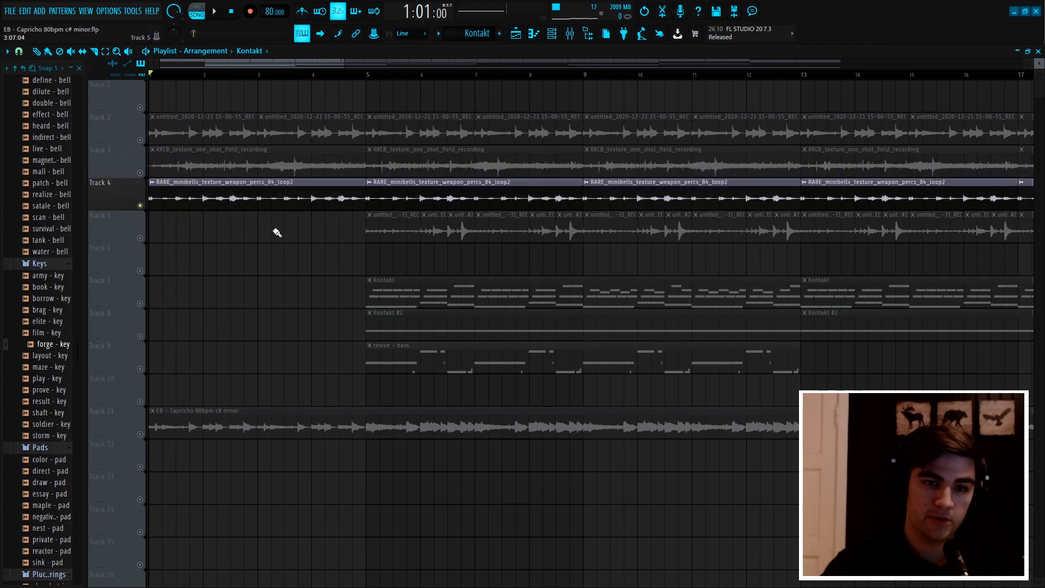
key("space")
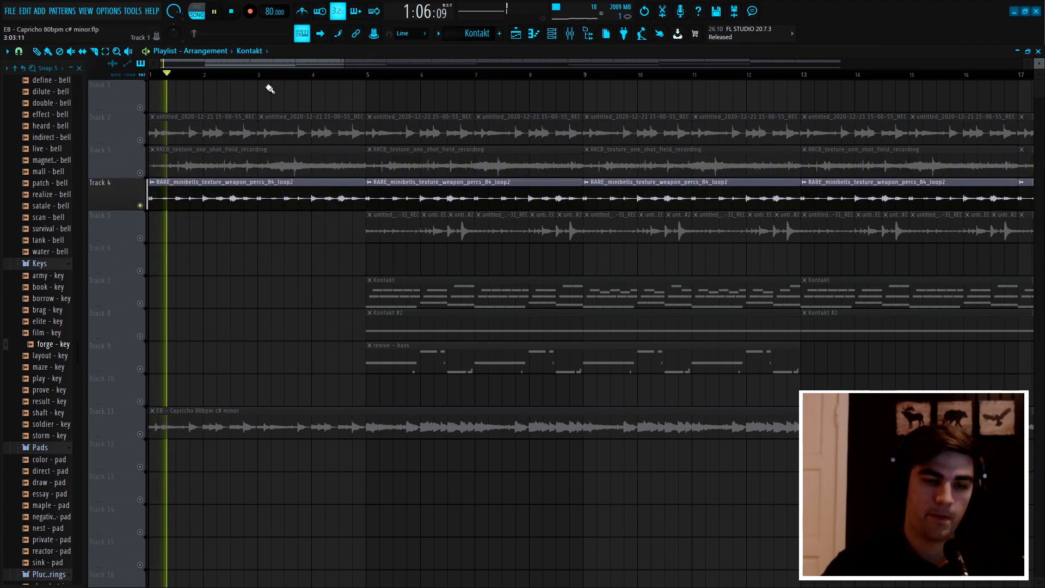
Step: Select Insert 3 in the mixer and view its WaveShell stereo imager settings
left_click(576, 37)
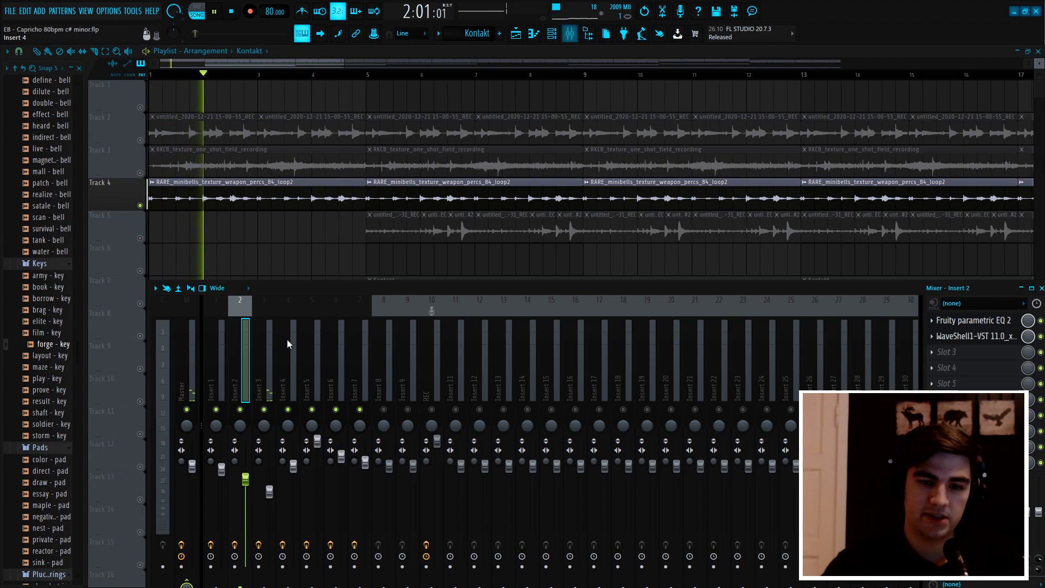
left_click(260, 373)
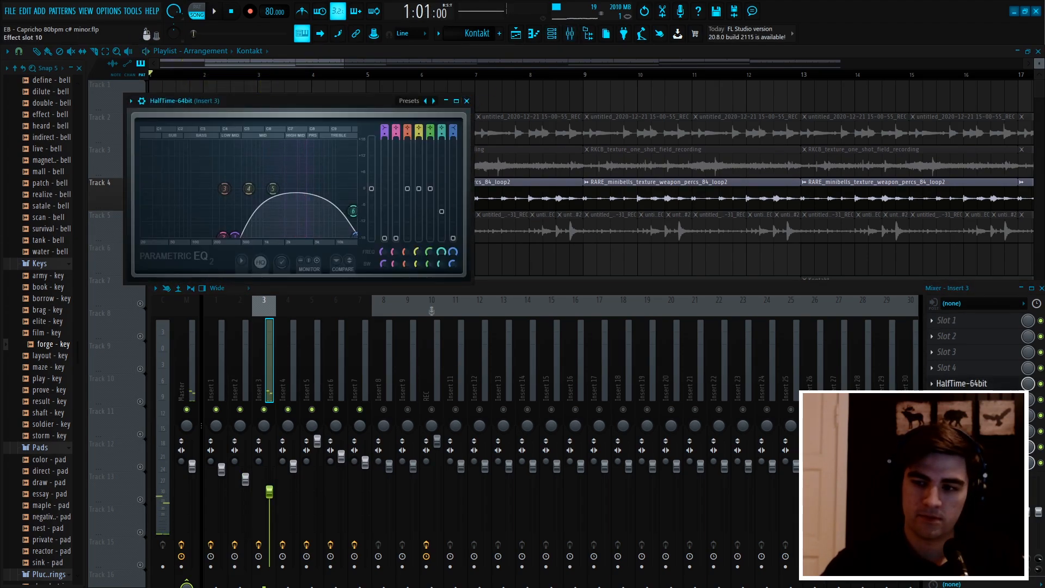
left_click(975, 463)
left_click(974, 447)
left_click(974, 447)
Step: View the HalfTime-64bit slot on Insert 3 while playing Track 4, and close its window
left_click(989, 386)
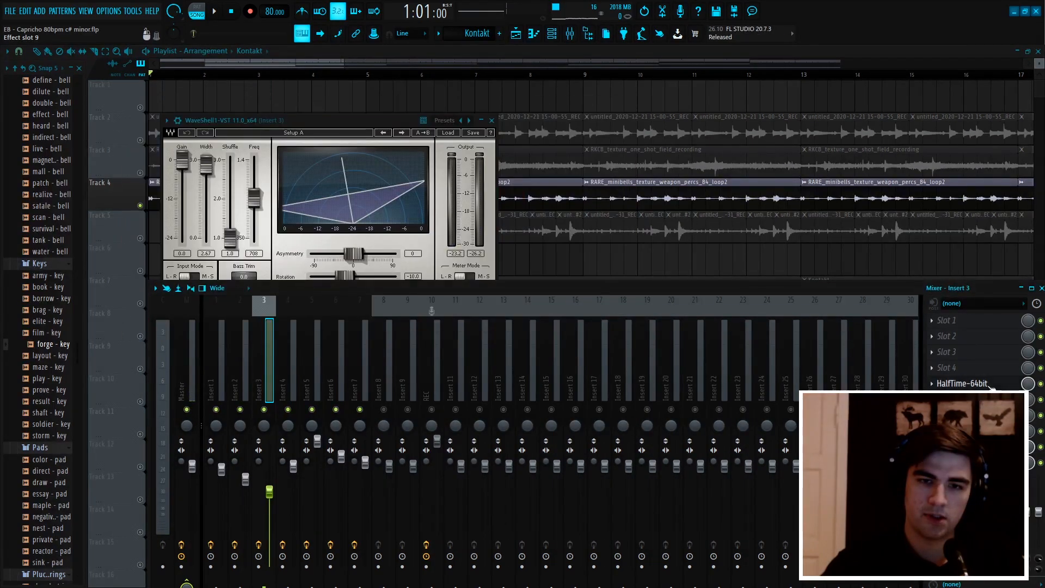
left_click(991, 386)
key("space")
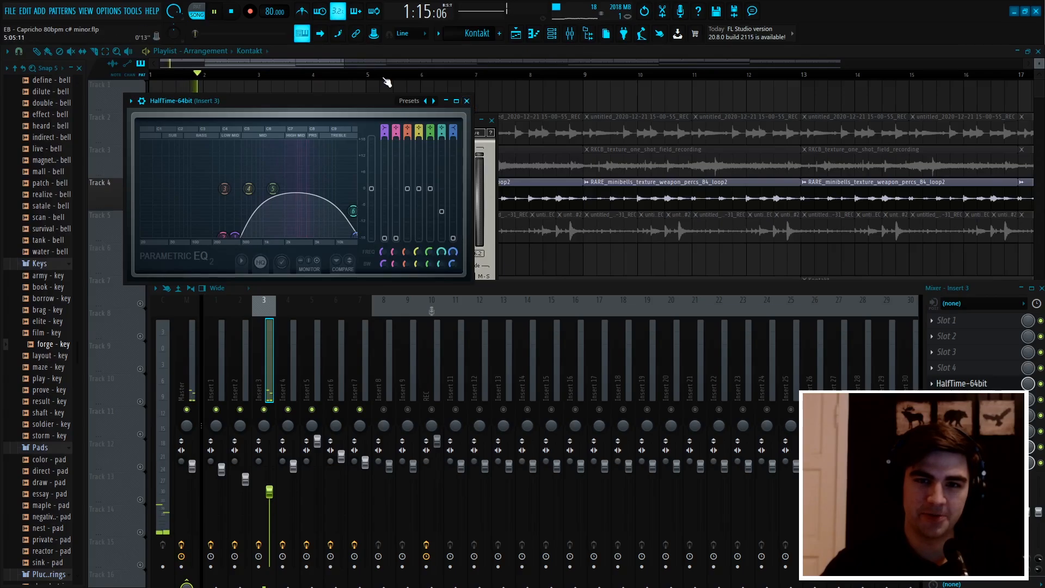
left_click(467, 101)
right_click(581, 258)
Step: Check the time-stretching pitch setting of the Track 4 minibells sample, close its channel window, and stop playback
scroll(349, 76, "down", 3)
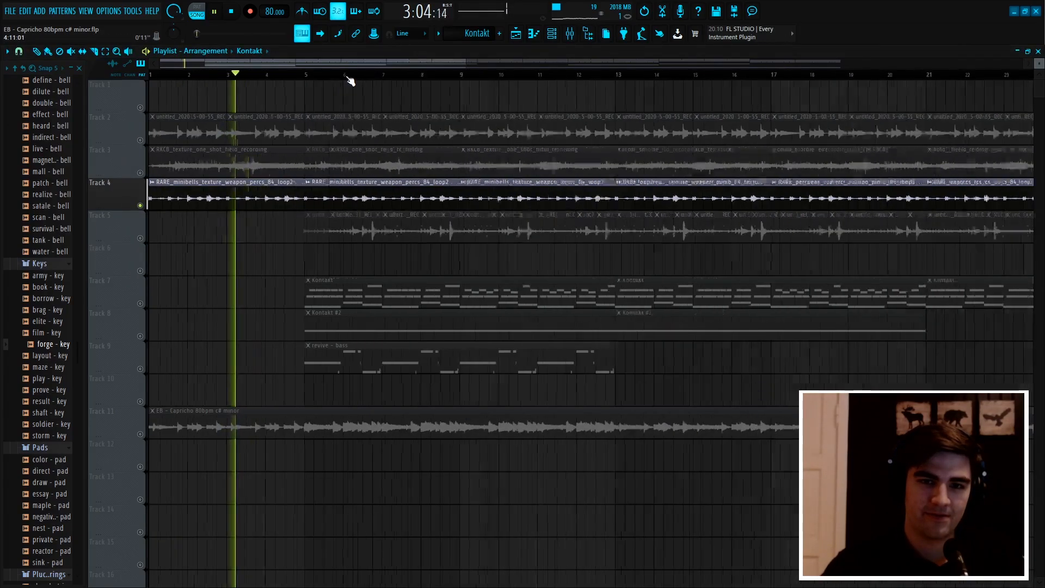
double_click(228, 196)
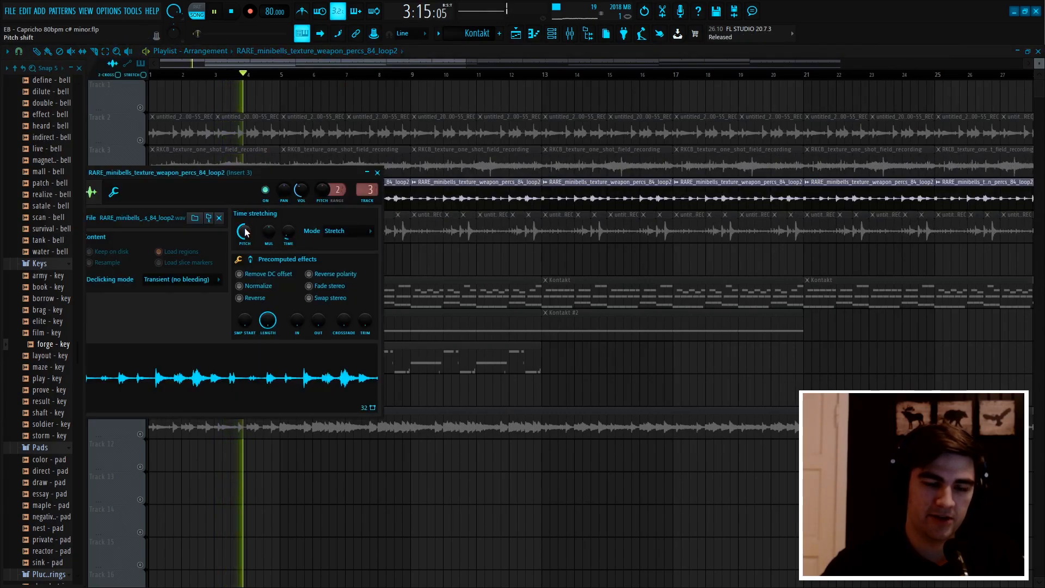
left_click(378, 172)
scroll(317, 71, "down", 3)
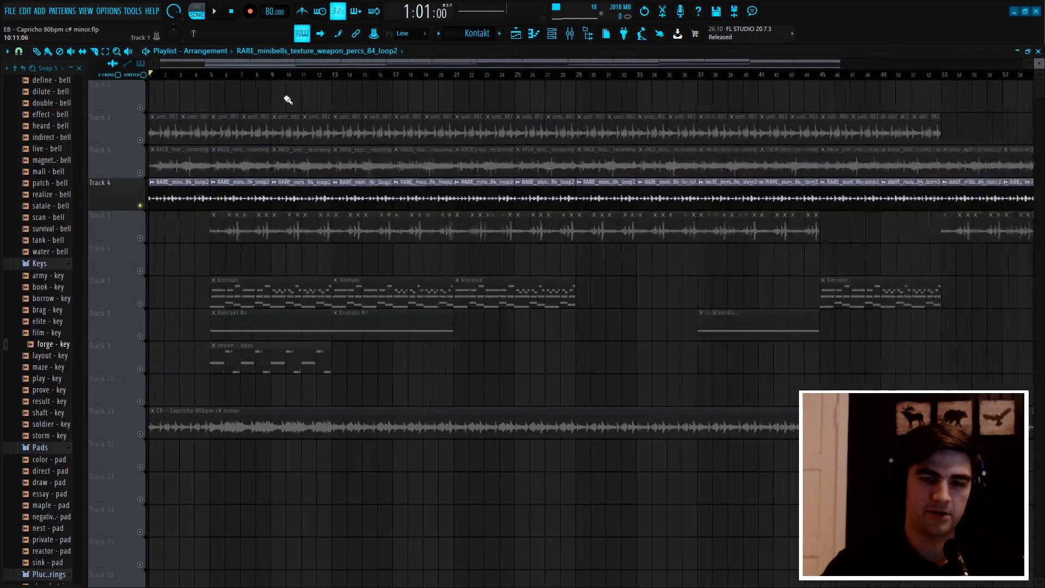
key("space")
Step: Solo the recorded clips on Track 5 and play them from bar 5
left_click(144, 243)
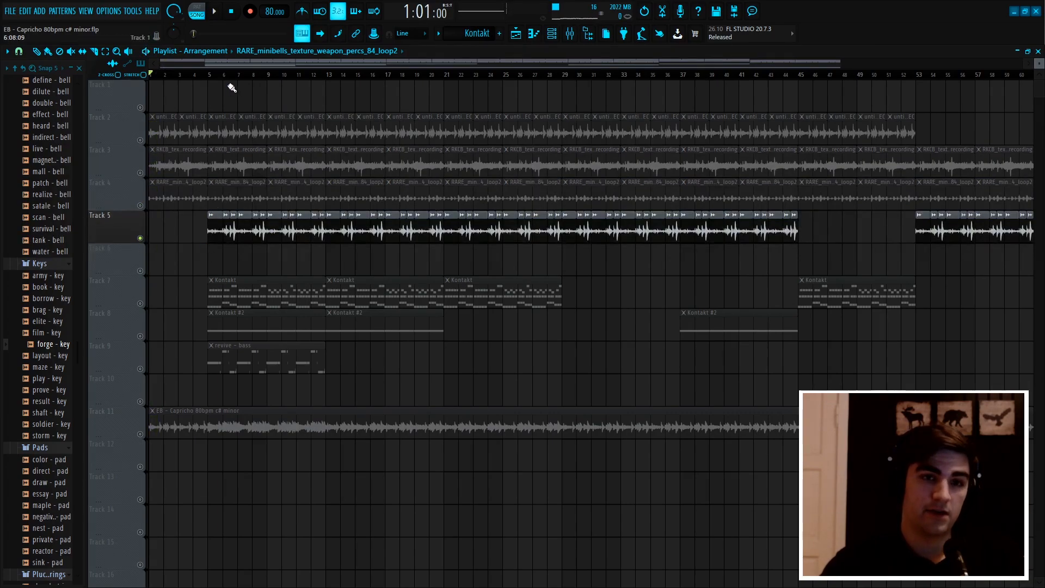
scroll(208, 76, "up", 3)
scroll(207, 77, "up", 2)
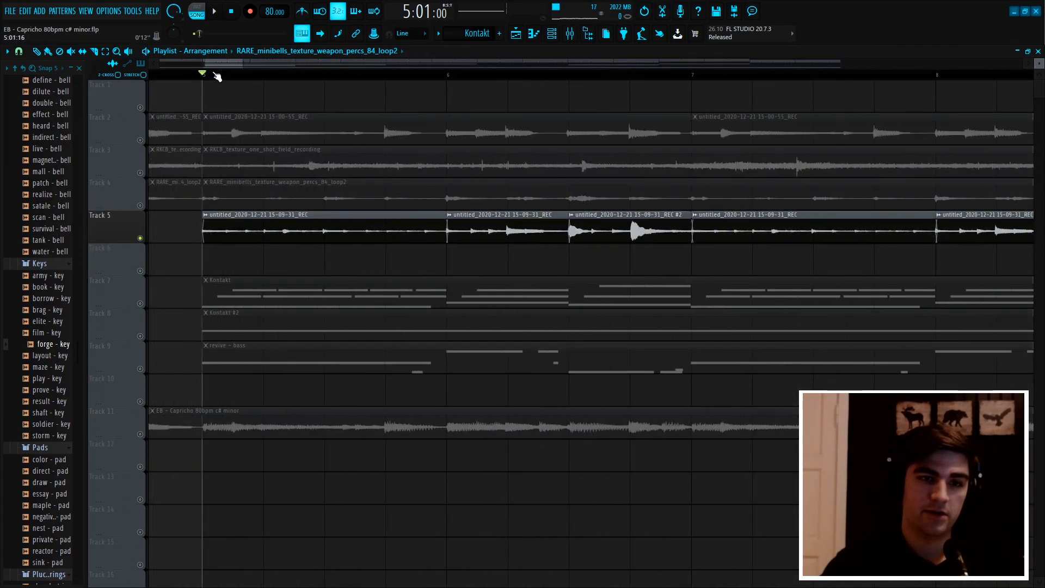
scroll(218, 77, "down", 5)
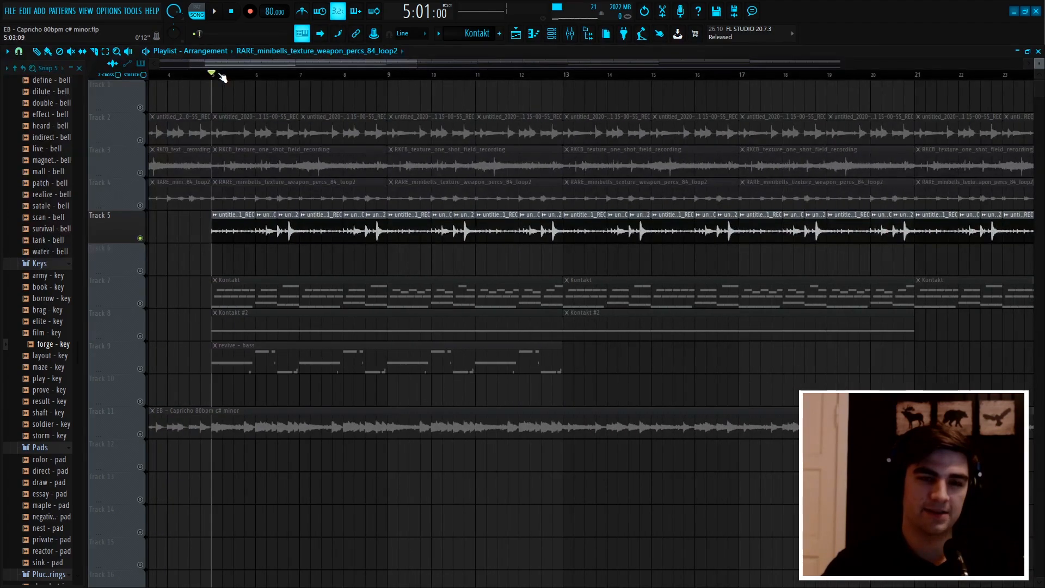
scroll(222, 78, "down", 2)
scroll(218, 76, "up", 3)
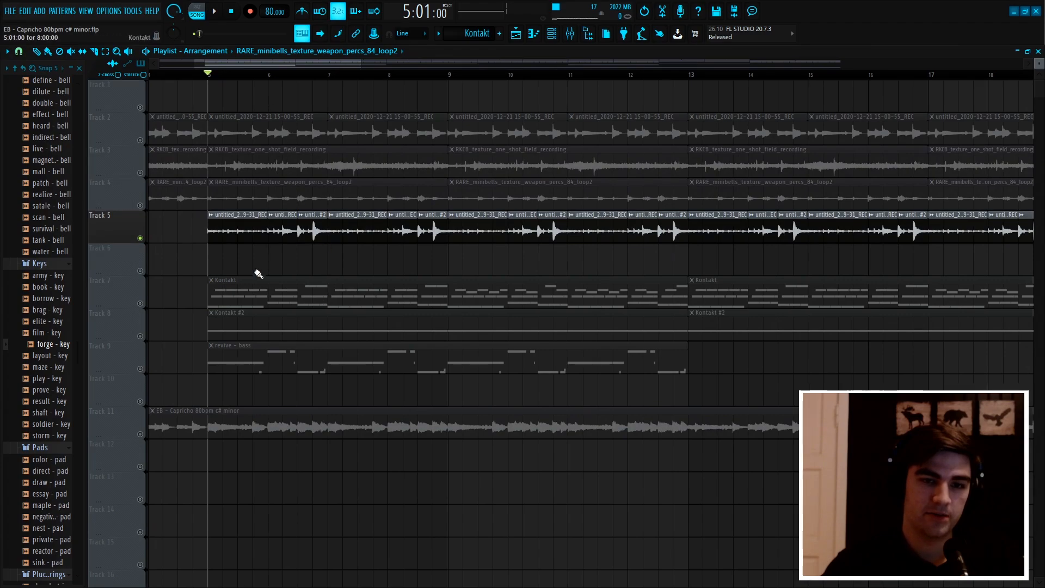
left_click(155, 54)
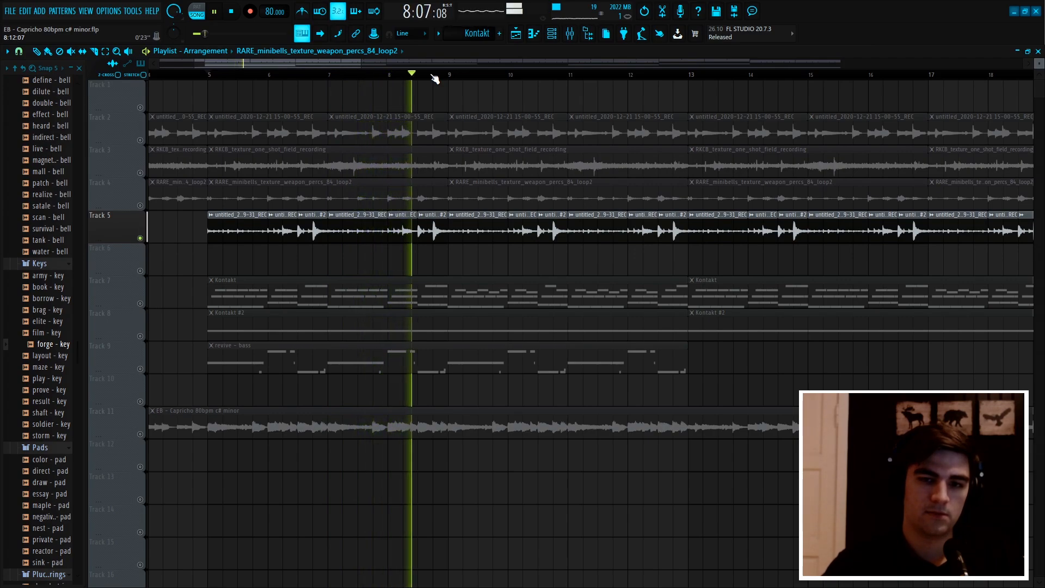
Step: Stop playback and replay the soloed Track 5 clips from bar 5
key("space")
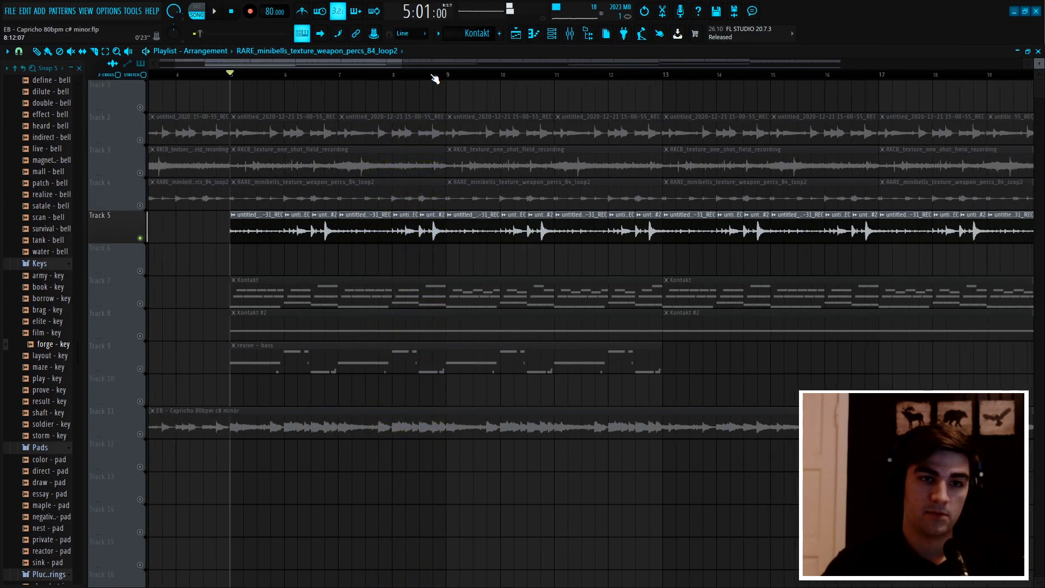
scroll(239, 80, "up", 3)
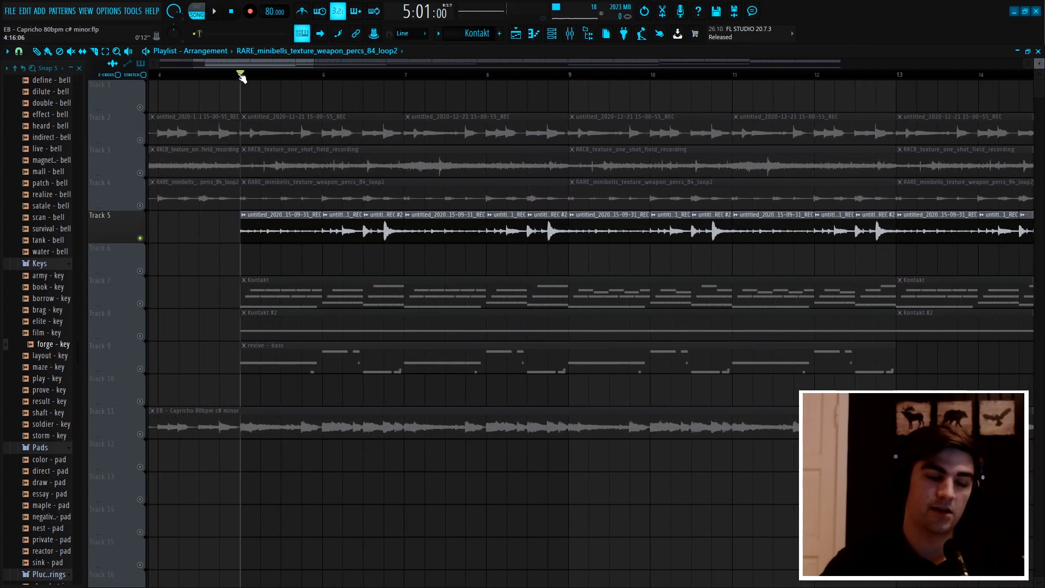
scroll(250, 77, "down", 1)
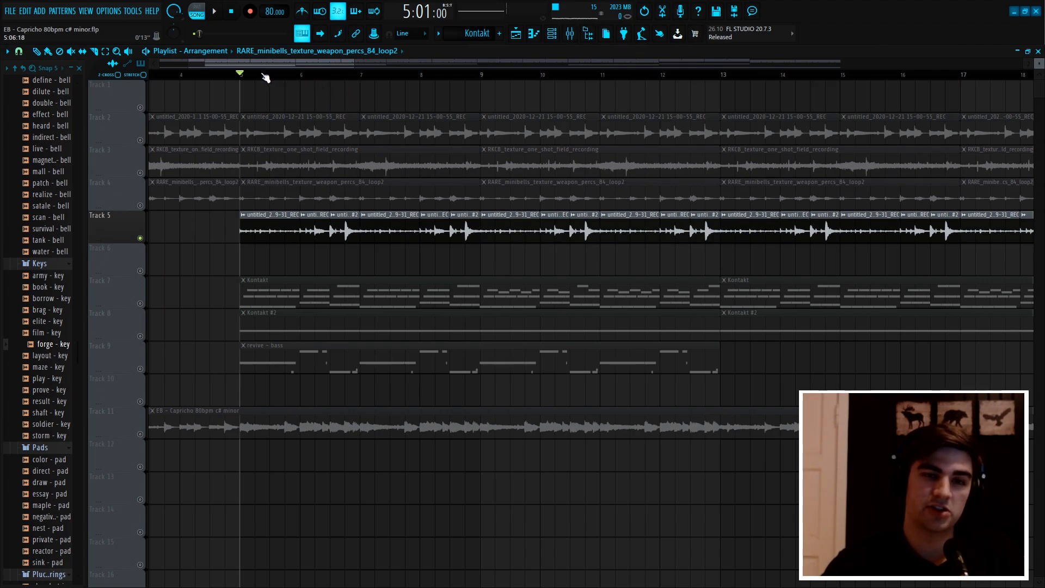
scroll(265, 78, "up", 5)
key("space")
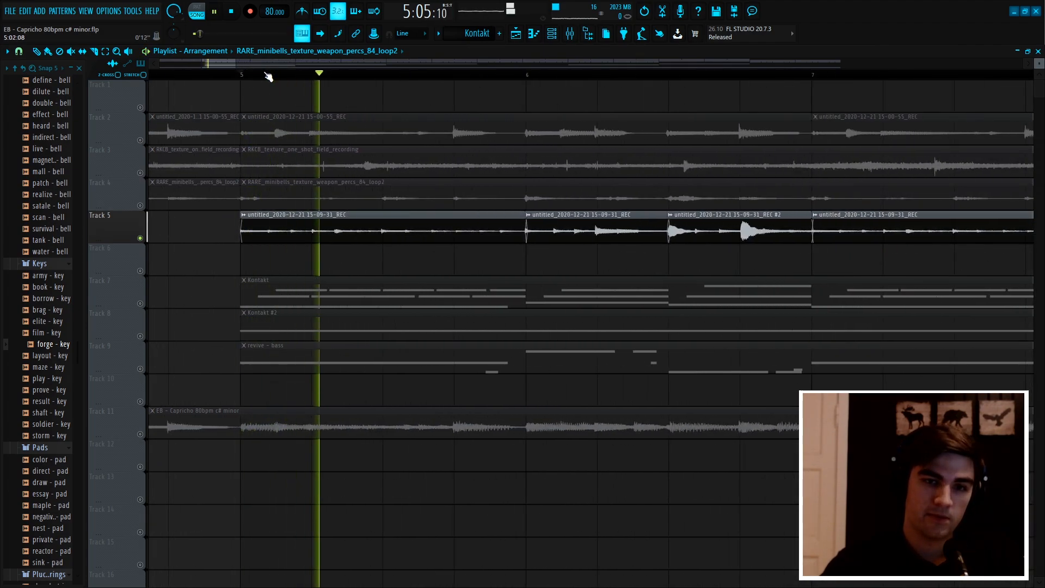
scroll(388, 75, "down", 1)
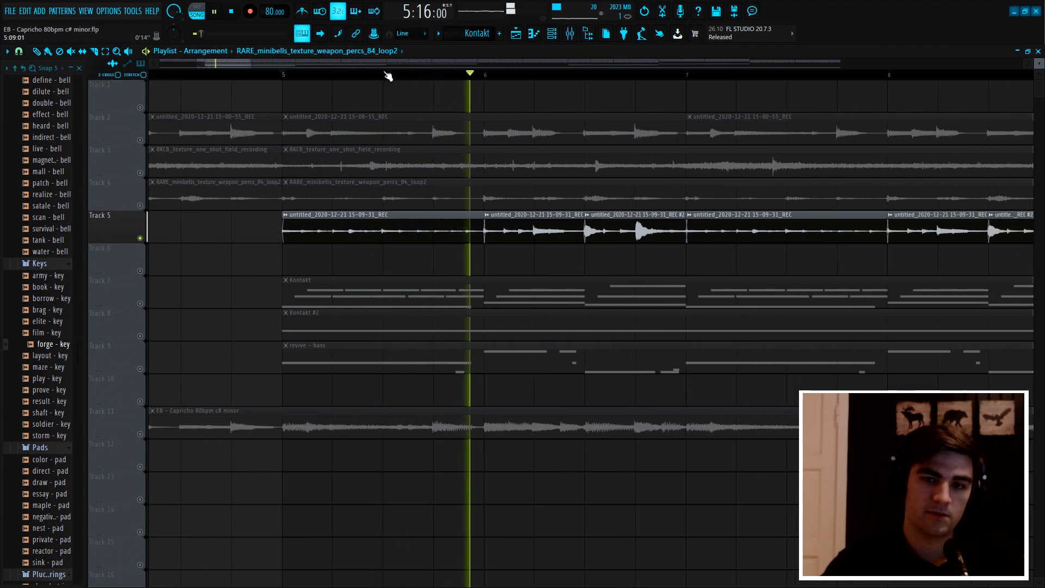
scroll(387, 76, "down", 2)
Step: Enable Track 2 alongside Track 5, listen to both tracks together, and stop playback
left_click(139, 140)
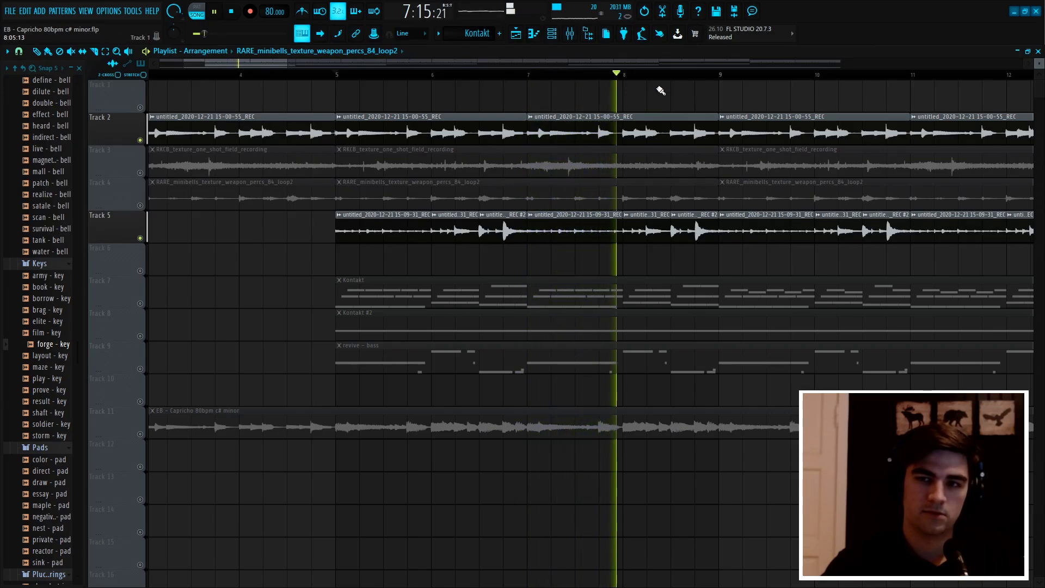
scroll(668, 77, "down", 3)
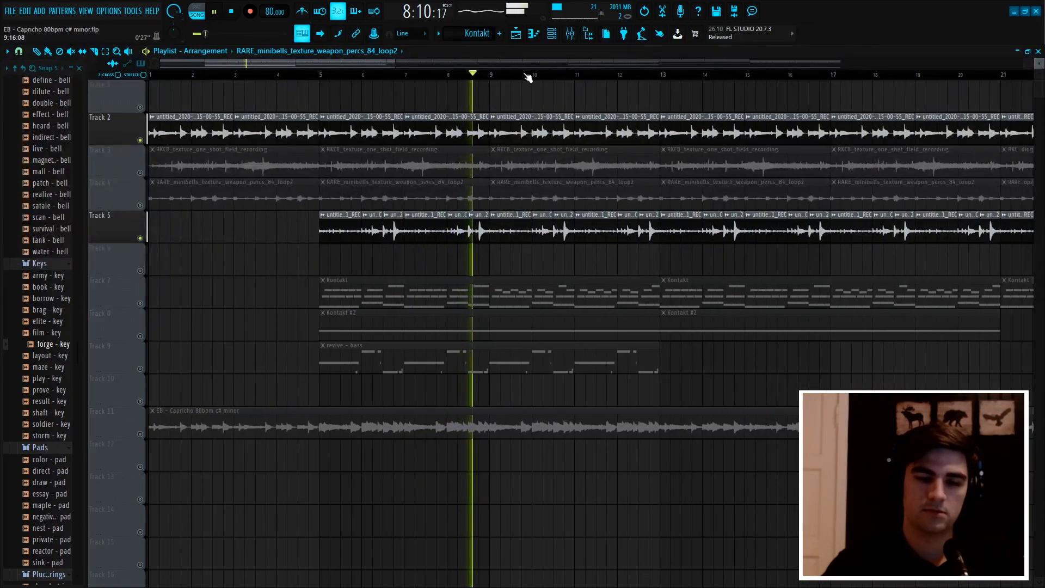
scroll(345, 74, "up", 1)
key("space")
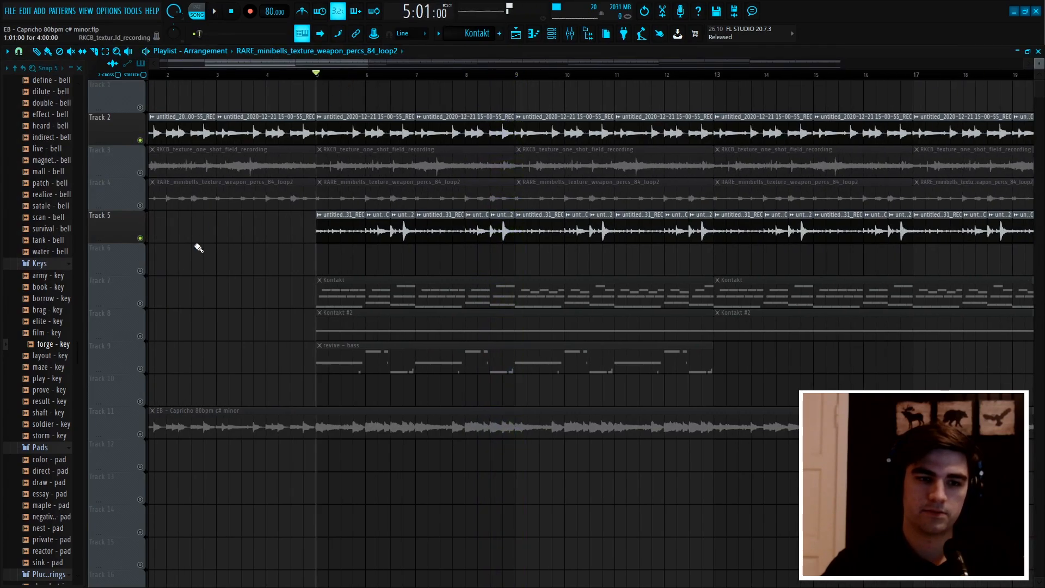
Step: Enable Track 7 and open its first Kontakt clip in the piano roll to examine the melody's opening bars
left_click(140, 304)
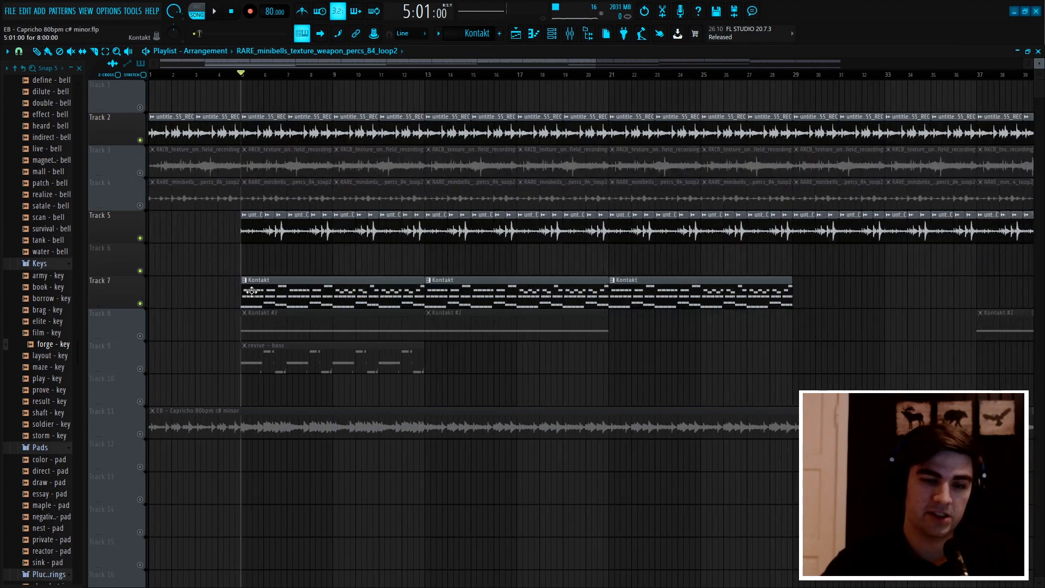
double_click(264, 290)
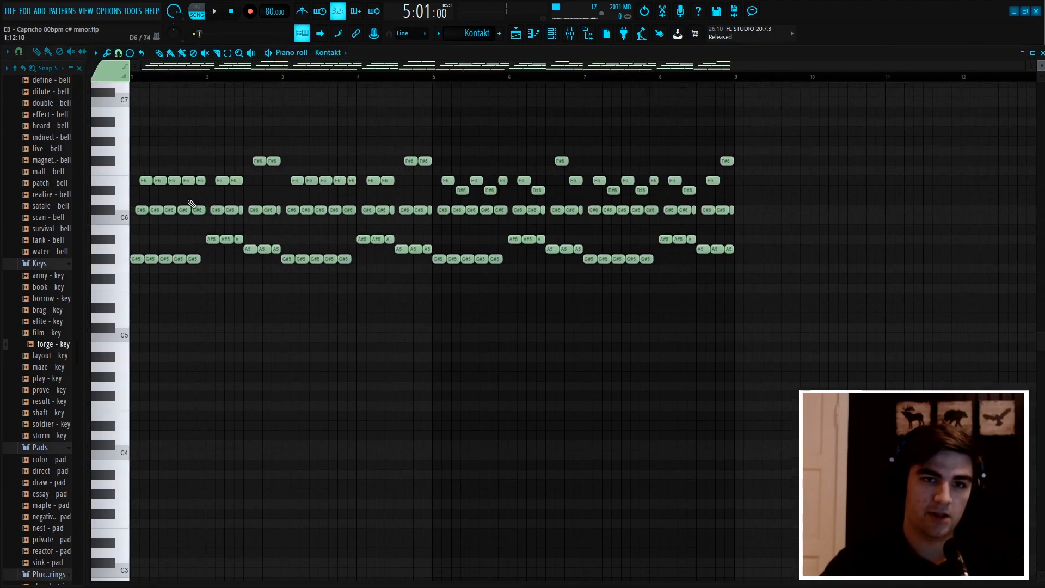
left_click(268, 52)
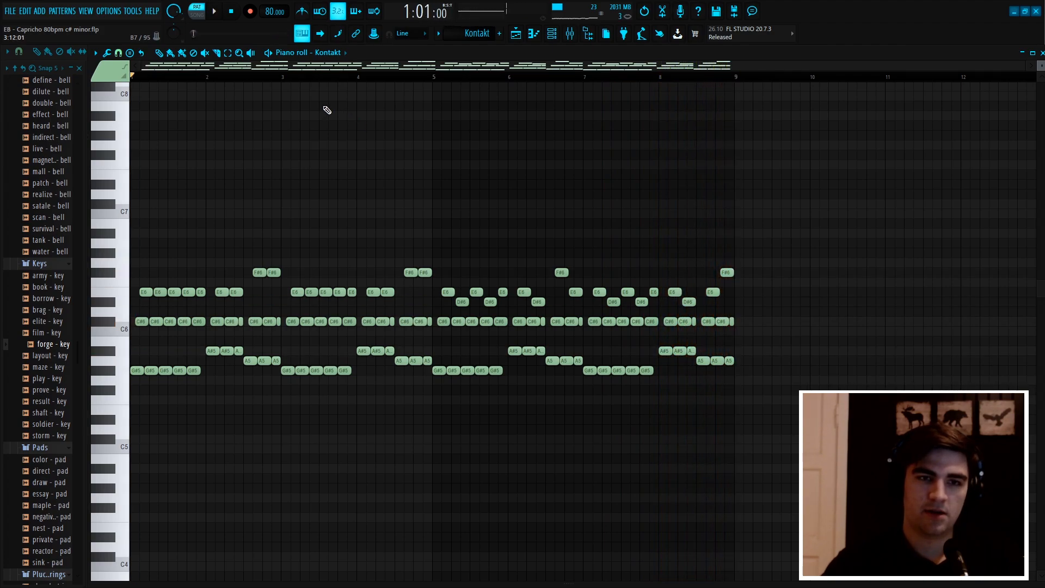
scroll(197, 81, "up", 2)
left_click_drag(212, 67, 146, 69)
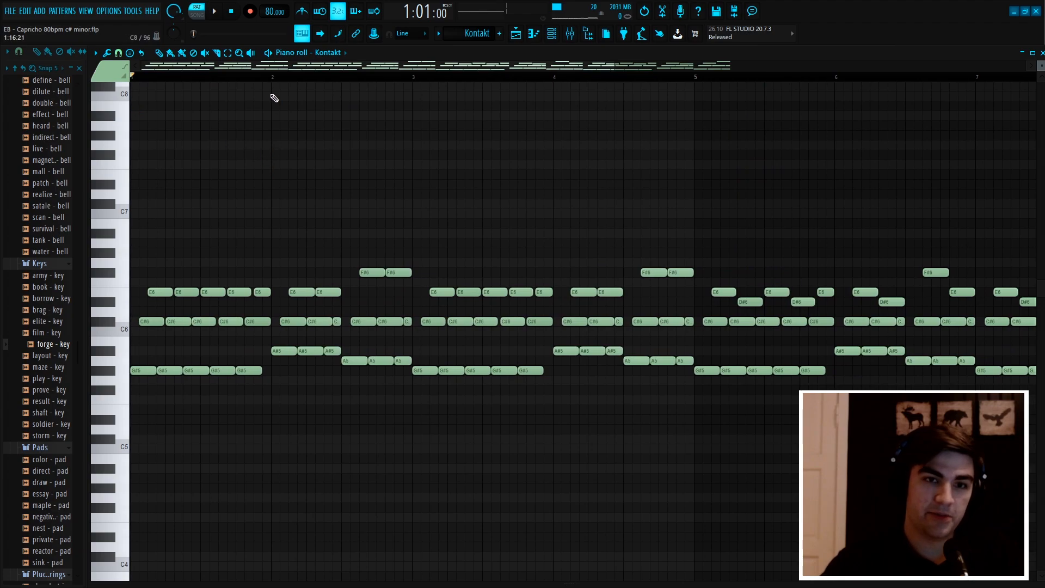
scroll(280, 80, "up", 1)
scroll(280, 81, "up", 1)
left_click_drag(217, 67, 54, 71)
scroll(359, 82, "down", 2)
scroll(321, 207, "down", 1)
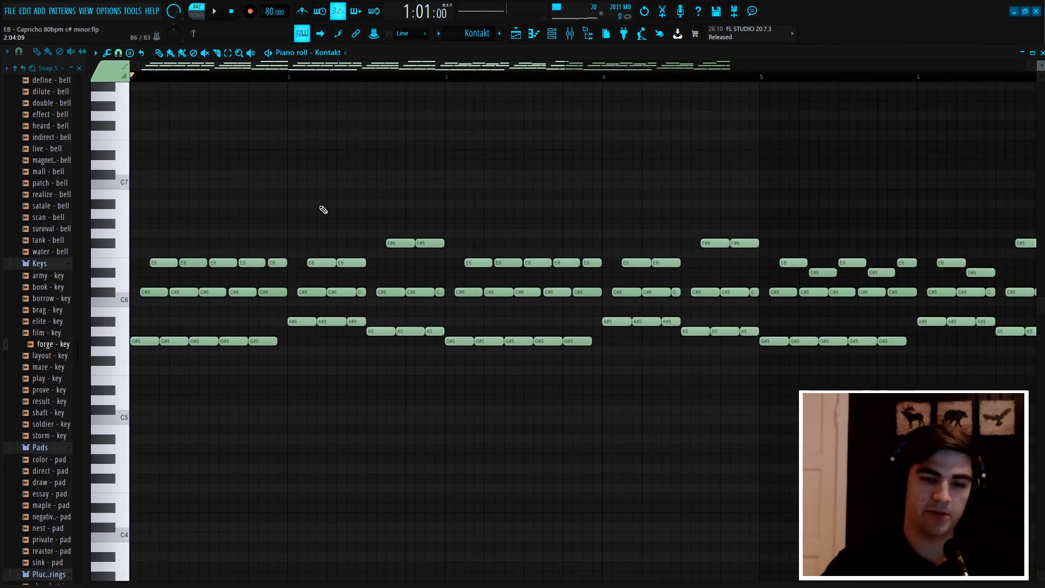
Step: Mark out the chord notes at bar 2 of the Kontakt pattern, then return to the playlist and set the playback position within bar 5
left_click_drag(348, 365, 131, 181)
left_click(352, 208)
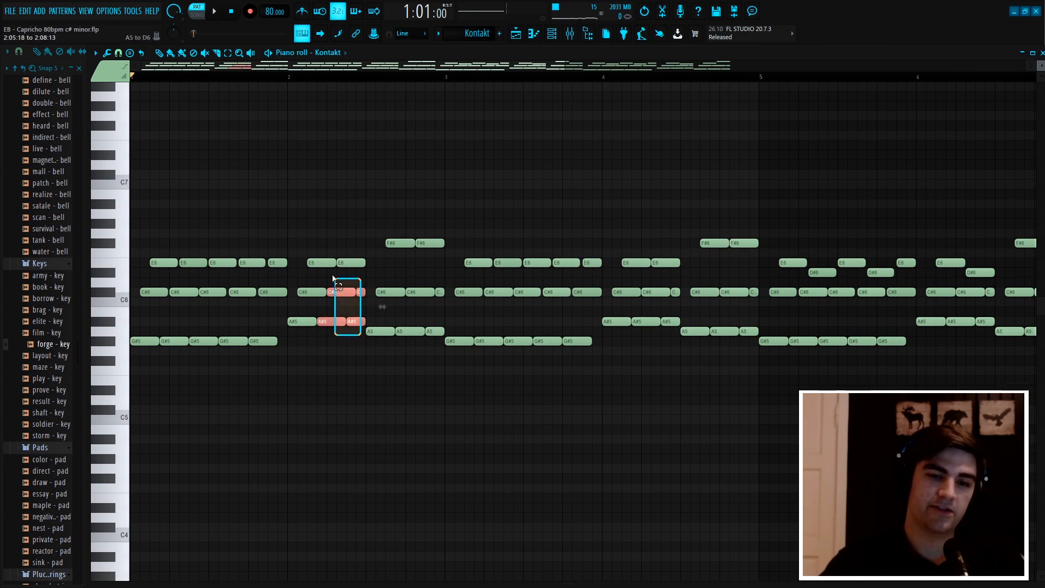
left_click_drag(333, 278, 312, 234)
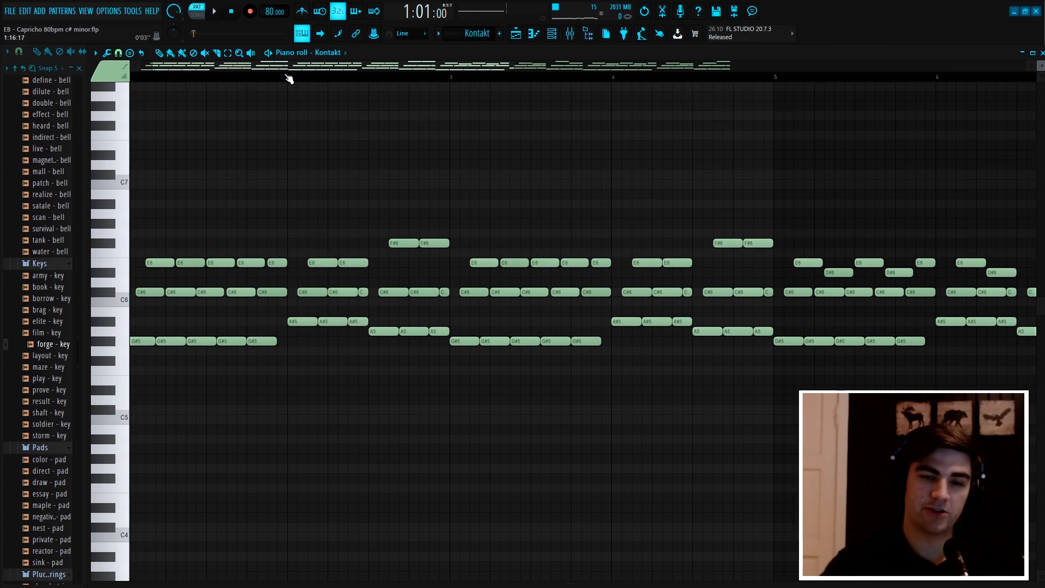
left_click(514, 33)
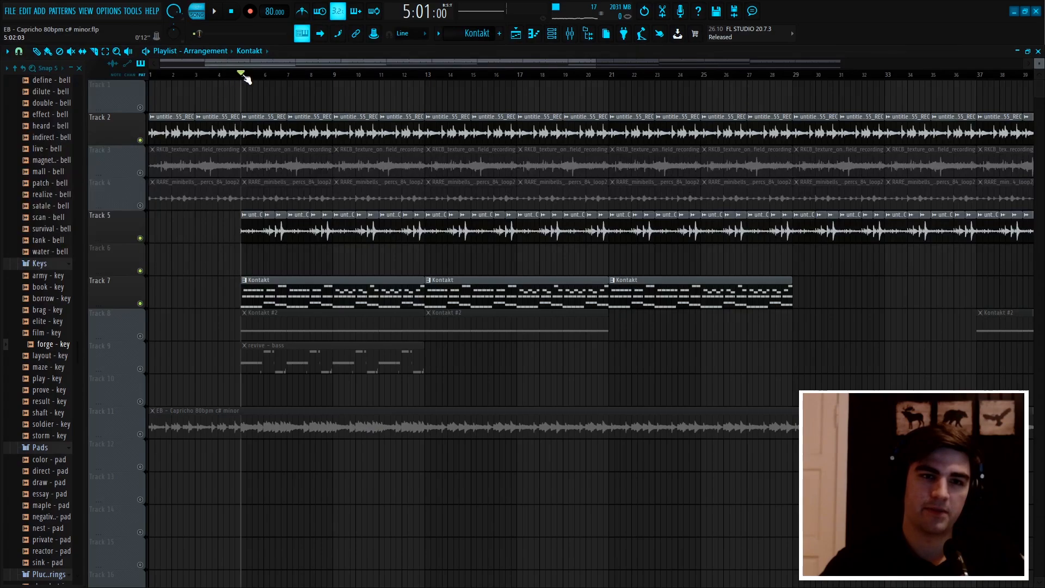
scroll(245, 79, "up", 3)
left_click(285, 79)
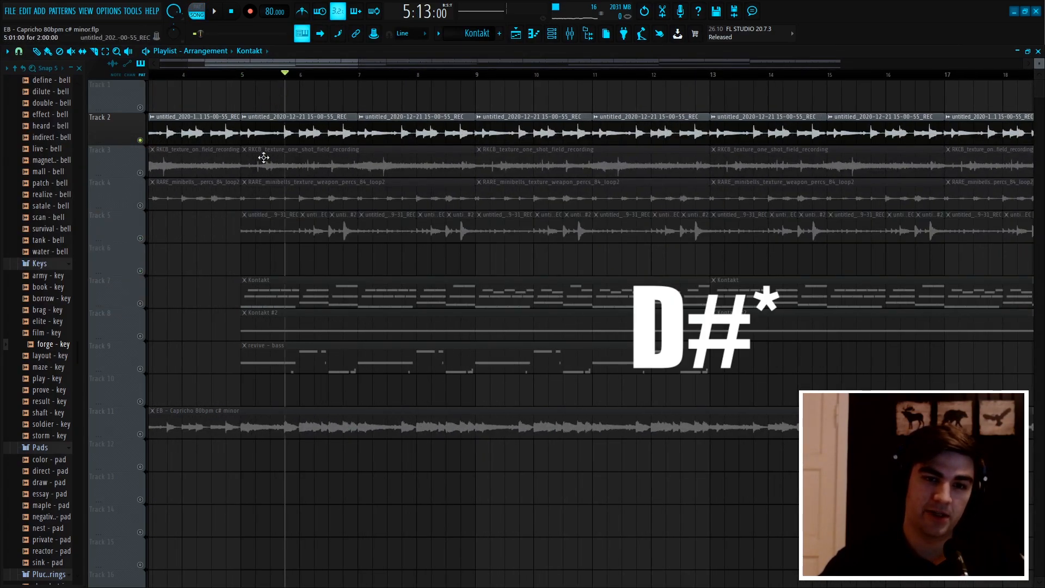
Step: Reopen the Kontakt pattern and add D#5 and F#5 notes beneath the A#5 note at the start of bar 2
double_click(329, 297)
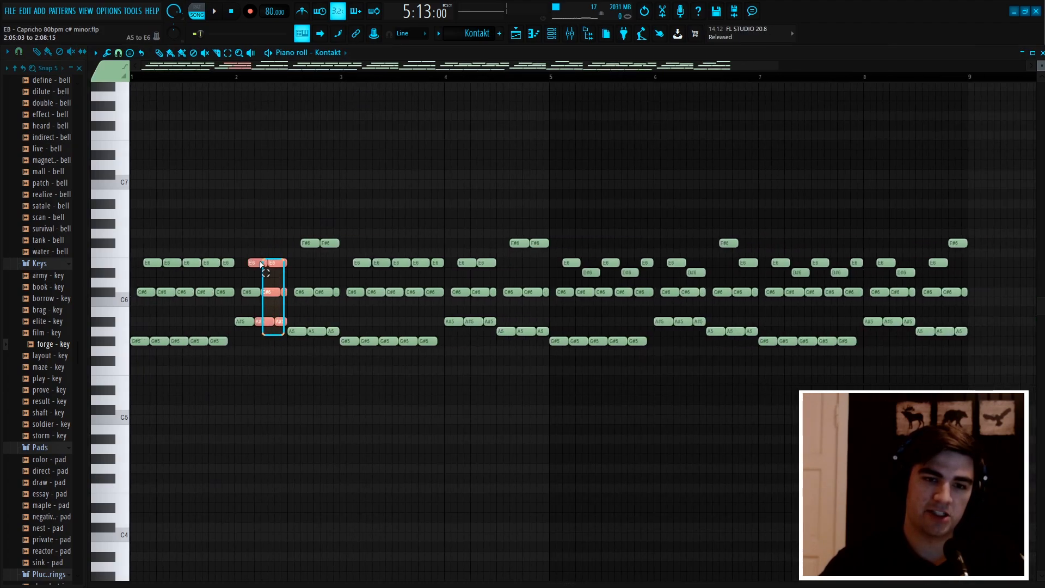
left_click_drag(261, 265, 247, 250)
scroll(240, 83, "up", 5)
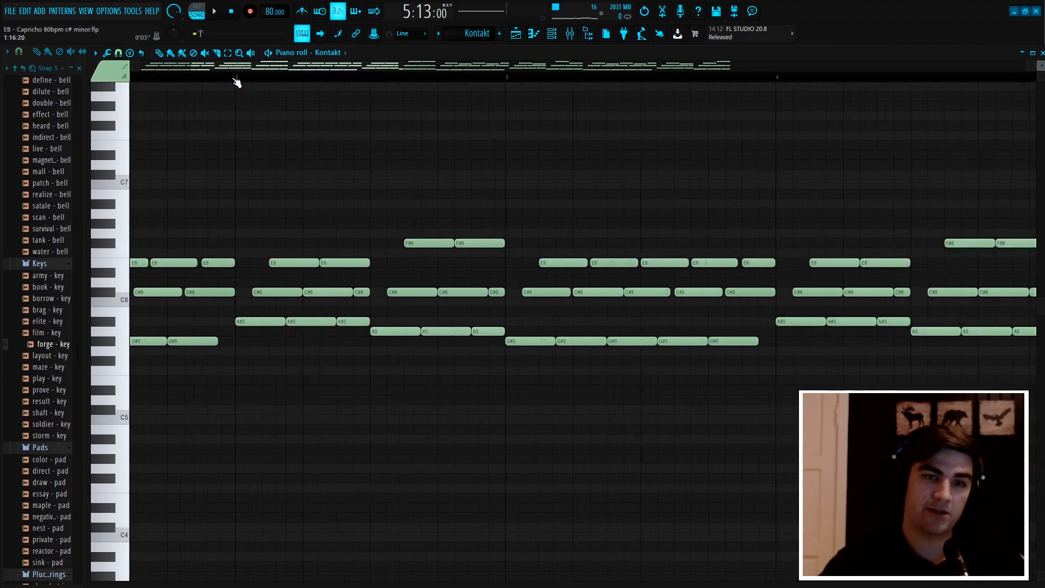
left_click(241, 380)
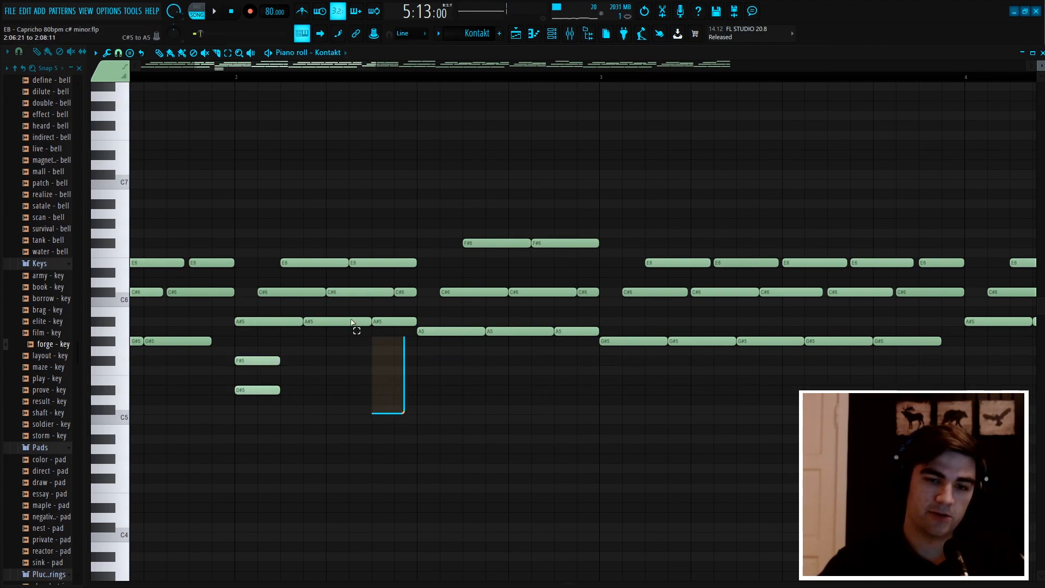
left_click_drag(351, 323, 262, 243)
right_click(402, 183)
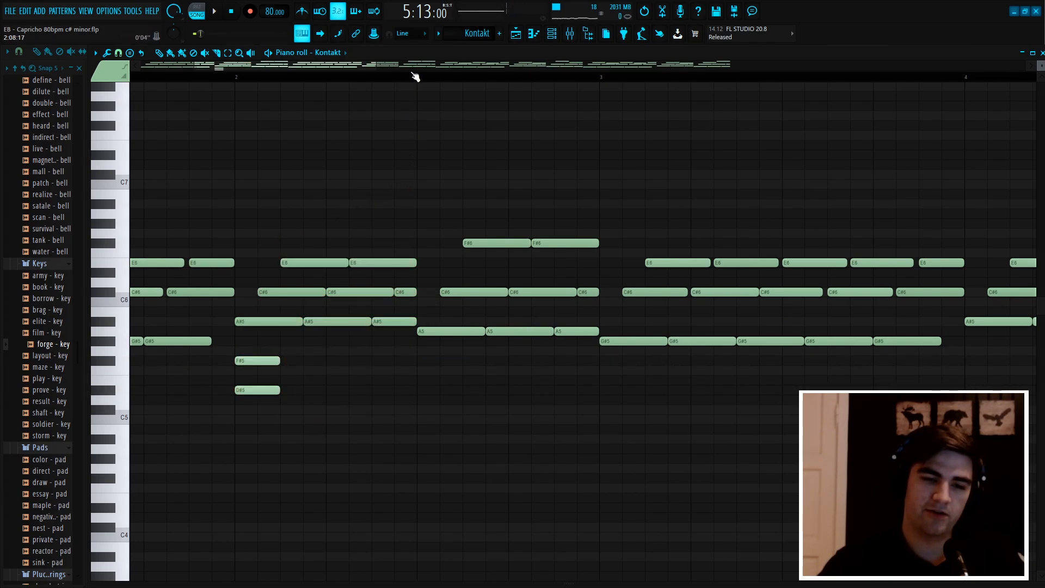
Step: Select and delete the added D#5 and F#5 notes at bar 2
scroll(415, 77, "down", 2)
left_click_drag(348, 414, 306, 348)
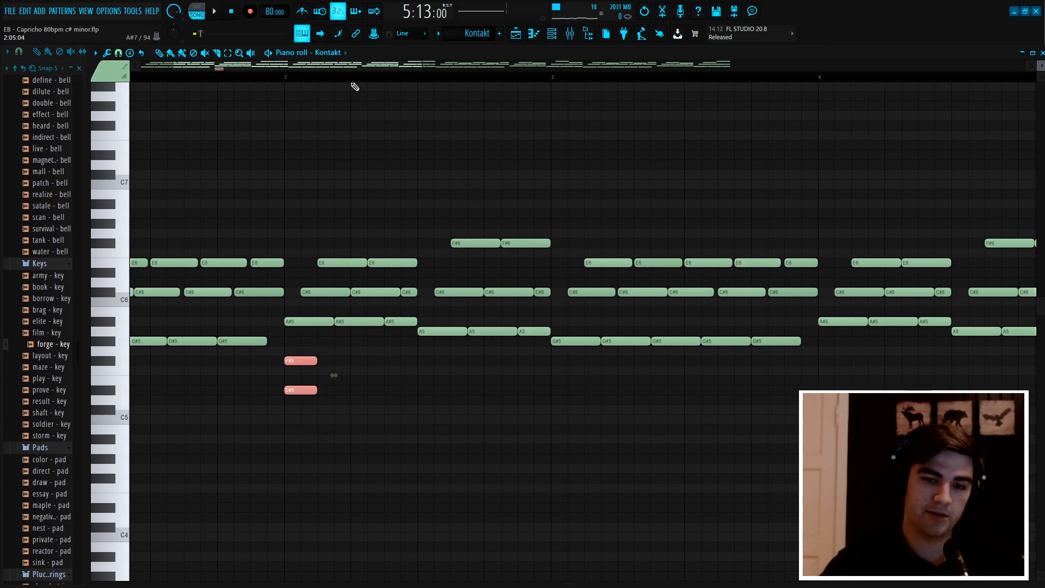
key("Delete")
scroll(310, 76, "down", 3)
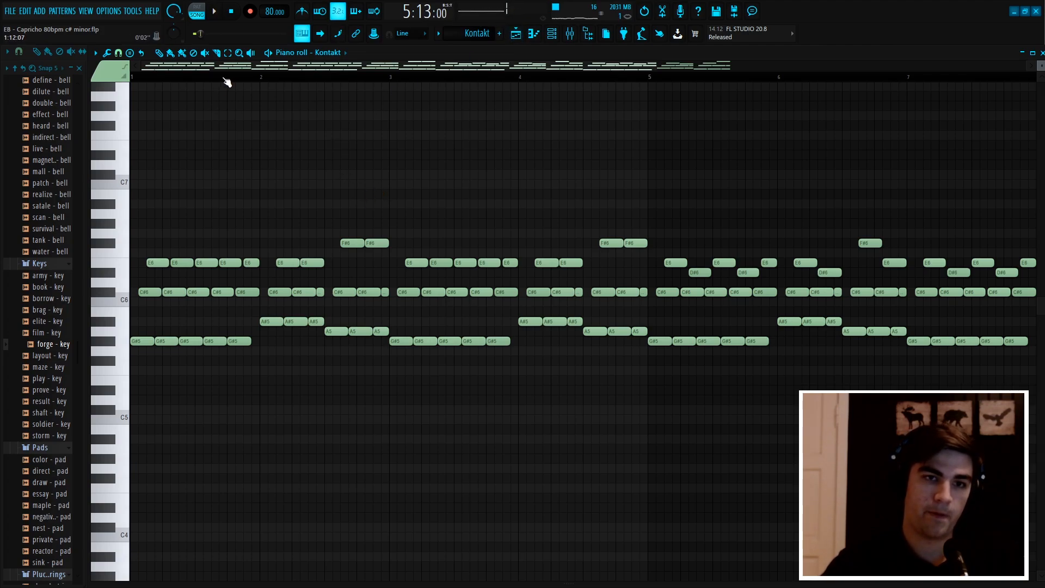
Step: Reopen the Track 7 Kontakt clip from the playlist, listen to it from bar 5 in the piano roll, and stop playback
key("F5")
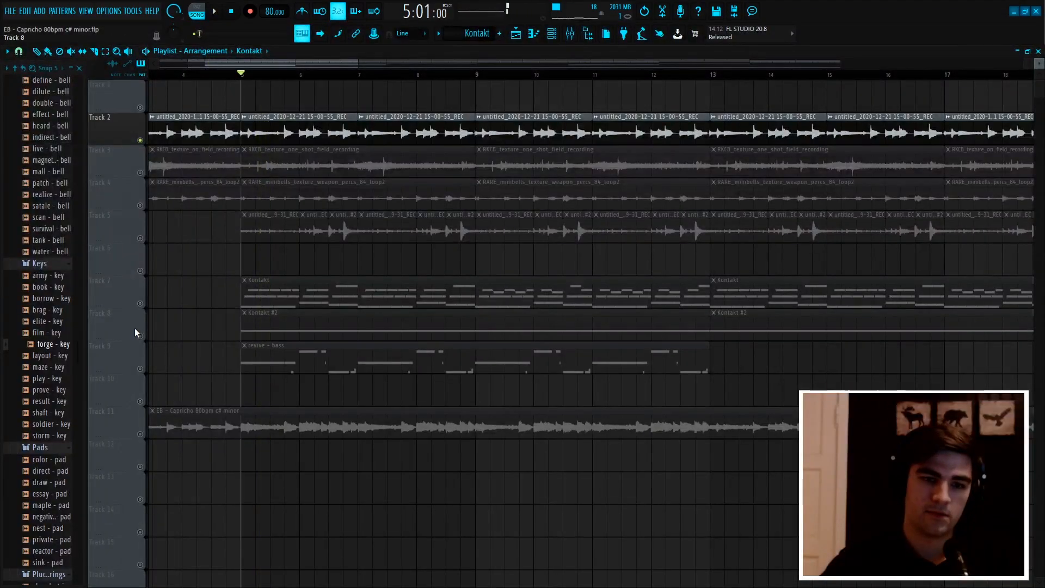
double_click(345, 280)
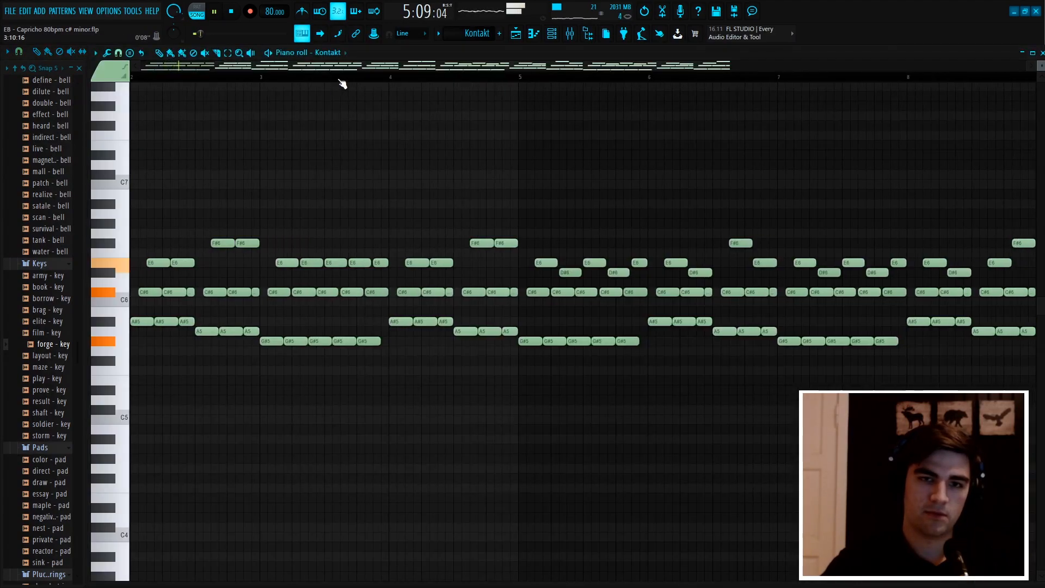
scroll(338, 84, "down", 2)
scroll(205, 76, "up", 4)
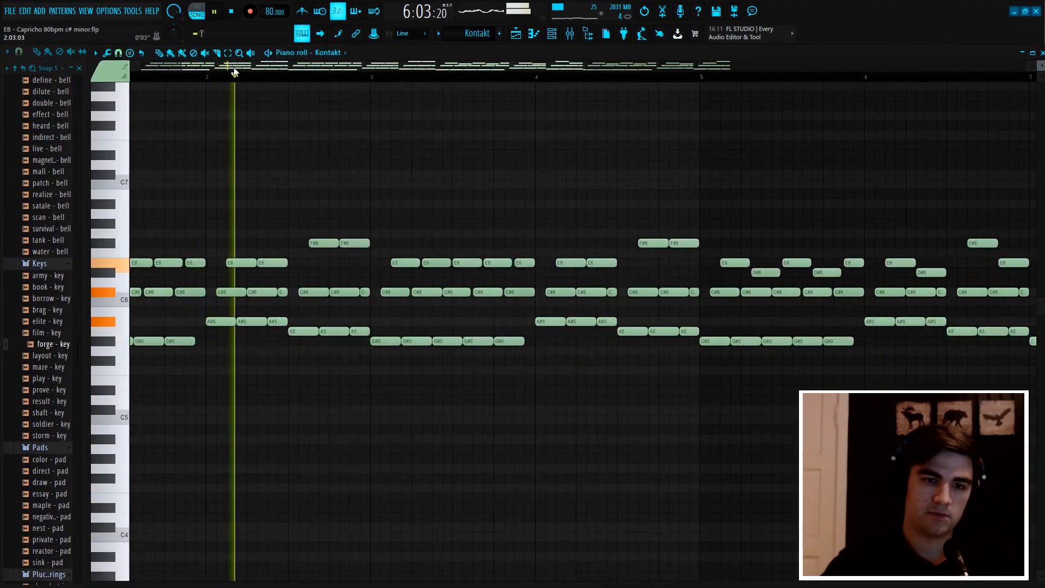
key("space")
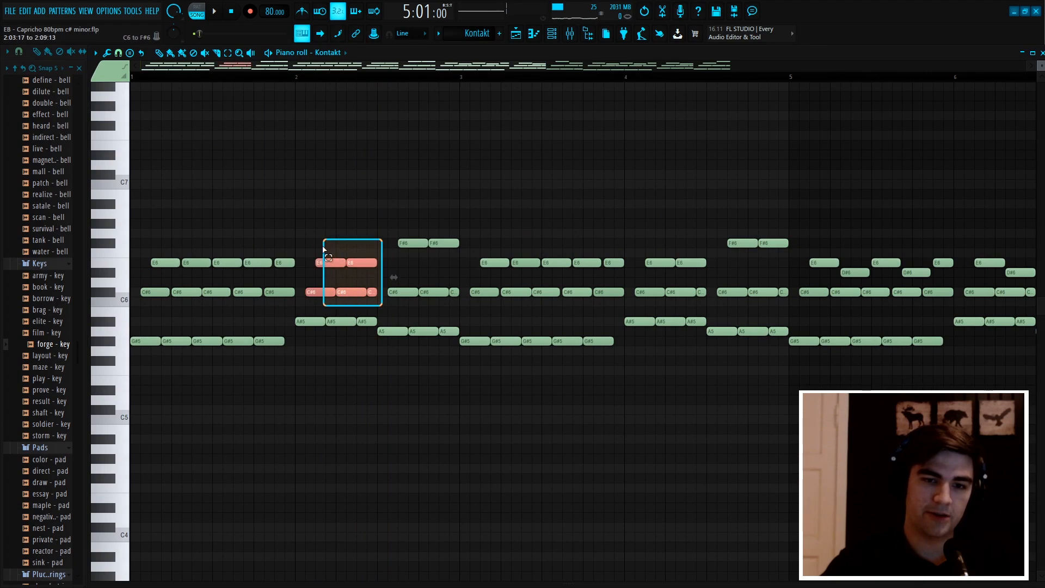
Step: Raise the C#6 and E6 notes in the first half of bar 2 to D#6 and F#6, and listen to the altered chord
left_click_drag(324, 250, 324, 249)
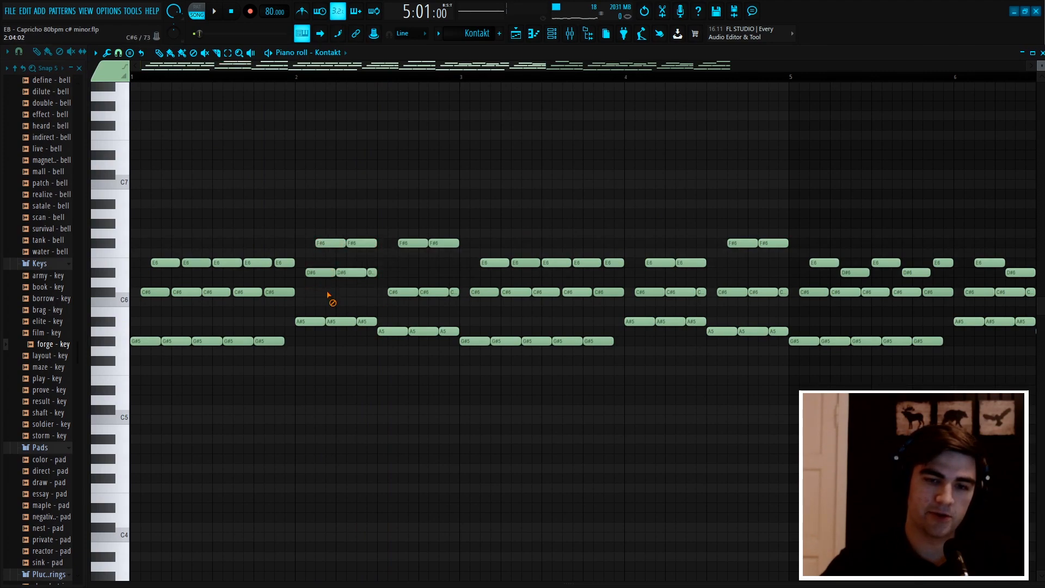
key("space")
scroll(363, 82, "down", 1)
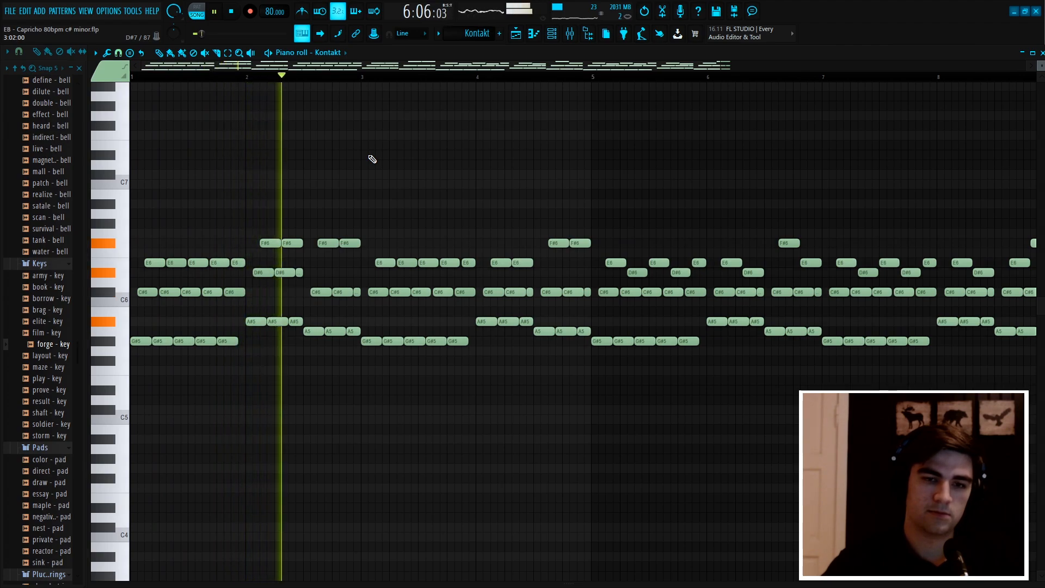
key("space")
Step: Undo the note moves in bar 2 of the Kontakt pattern
key("ctrl+alt+z")
key("ctrl+alt+z")
key("ctrl+alt+z")
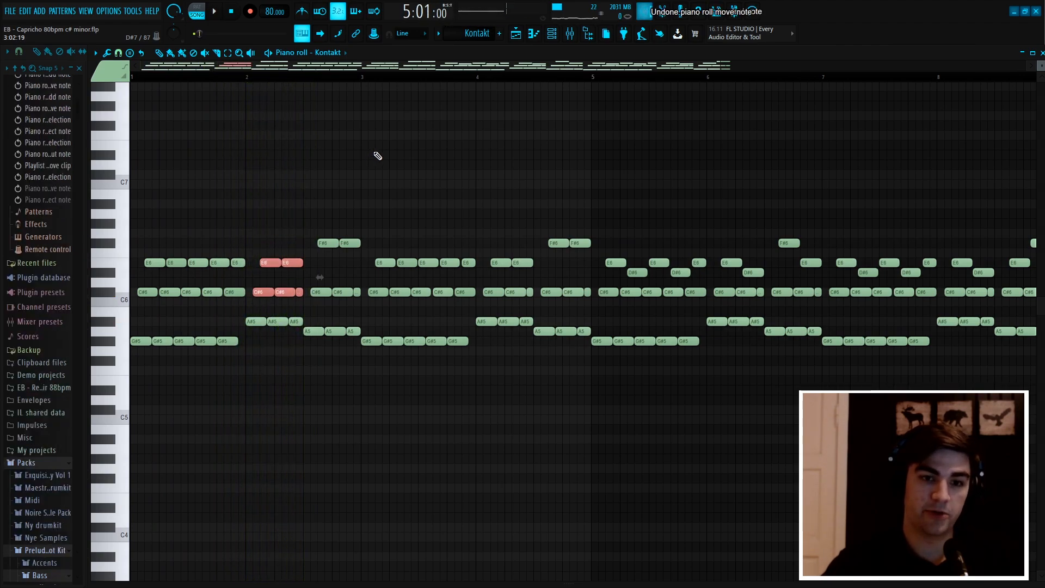
Step: Play the arrangement from bar 5, return to the playlist, and solo Track 7
key("space")
left_click(520, 36)
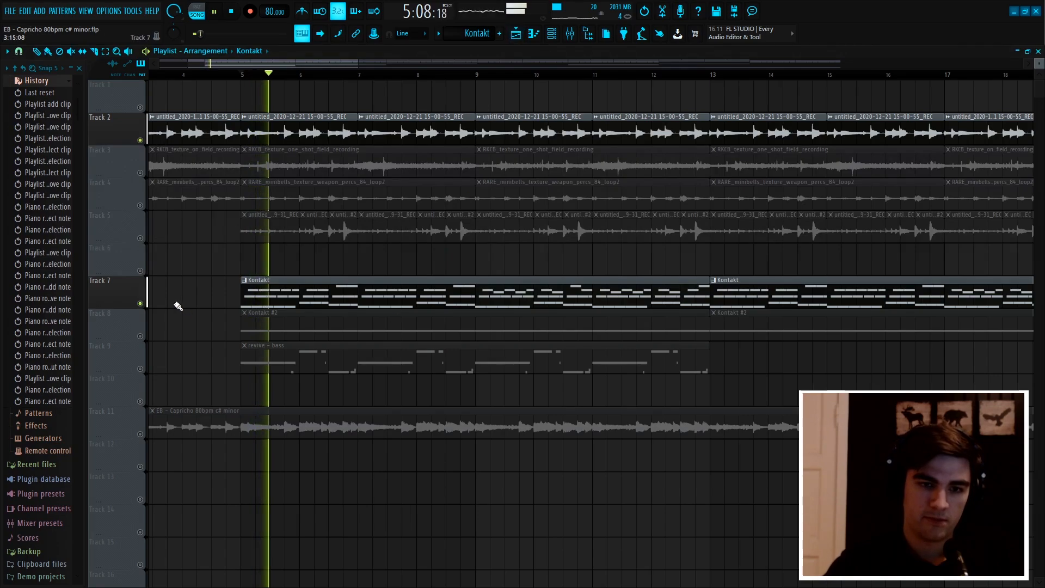
right_click(141, 303)
scroll(509, 78, "down", 2)
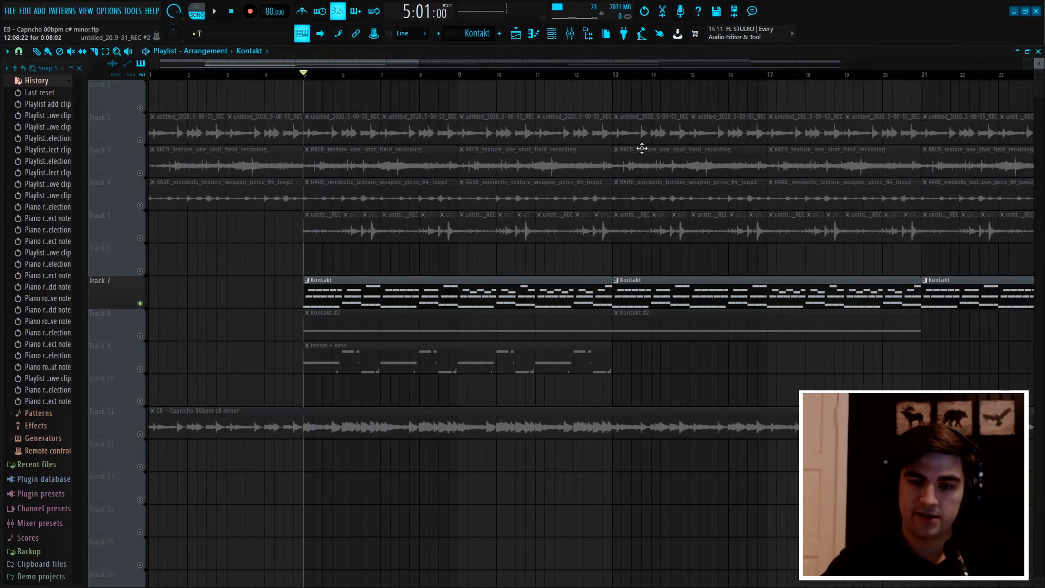
Step: Select Insert 5 in the mixer while playing Track 7, and view its Fruity parametric EQ 2 and ValhallaVintageVerb settings
left_click(575, 36)
left_click(289, 360)
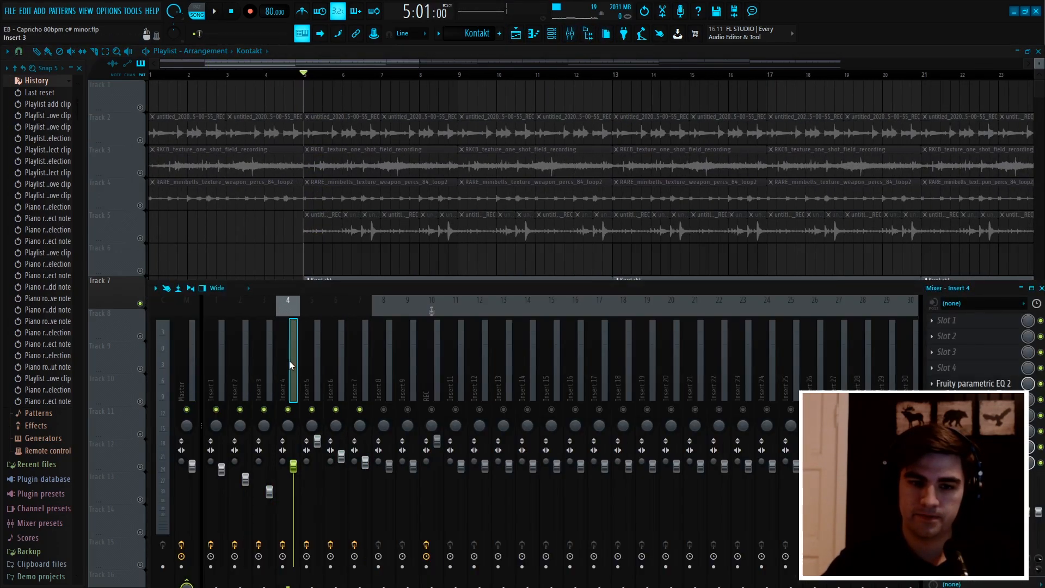
key("space")
key("Right")
left_click(983, 384)
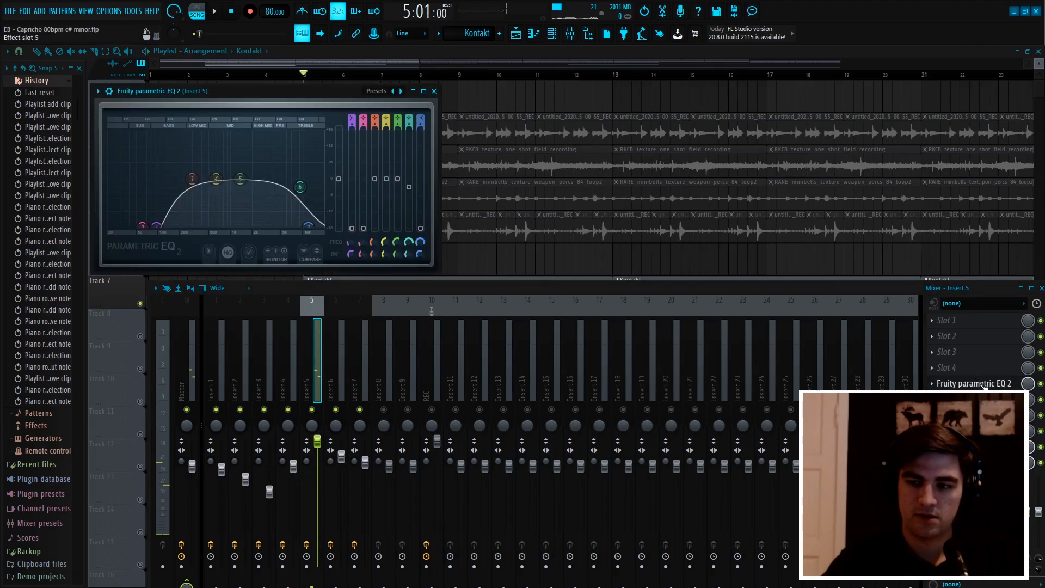
left_click(980, 463)
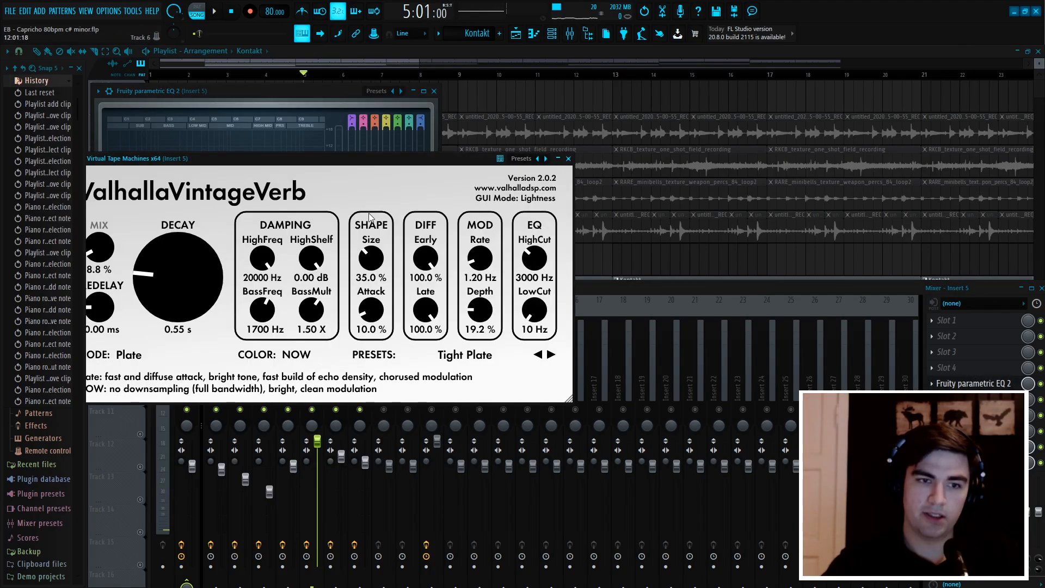
Step: View the Kickstart effect's settings on Insert 5, and close all the plugin and mixer windows to return to the playlist
left_click(979, 462)
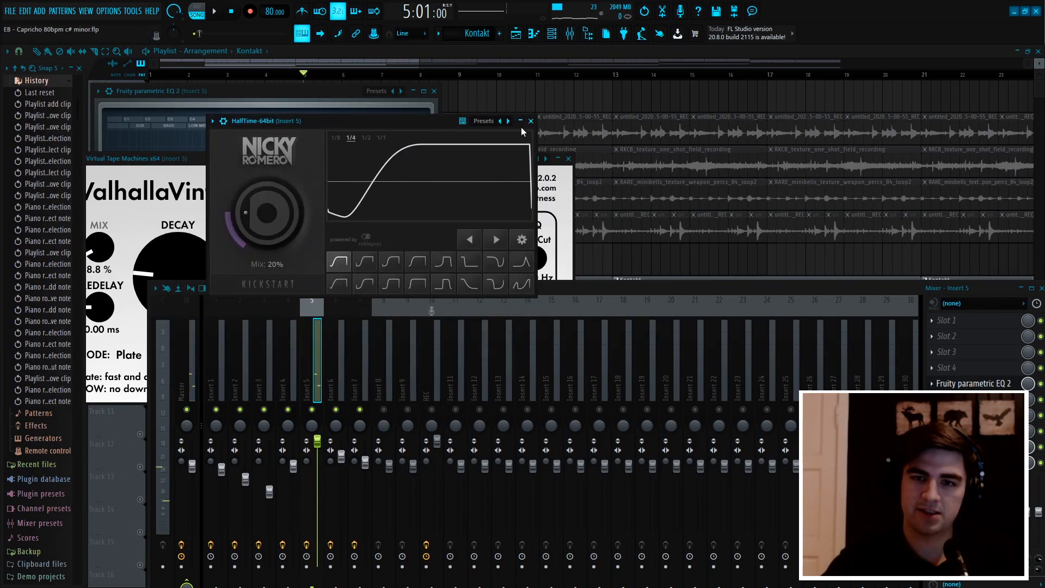
key("F12")
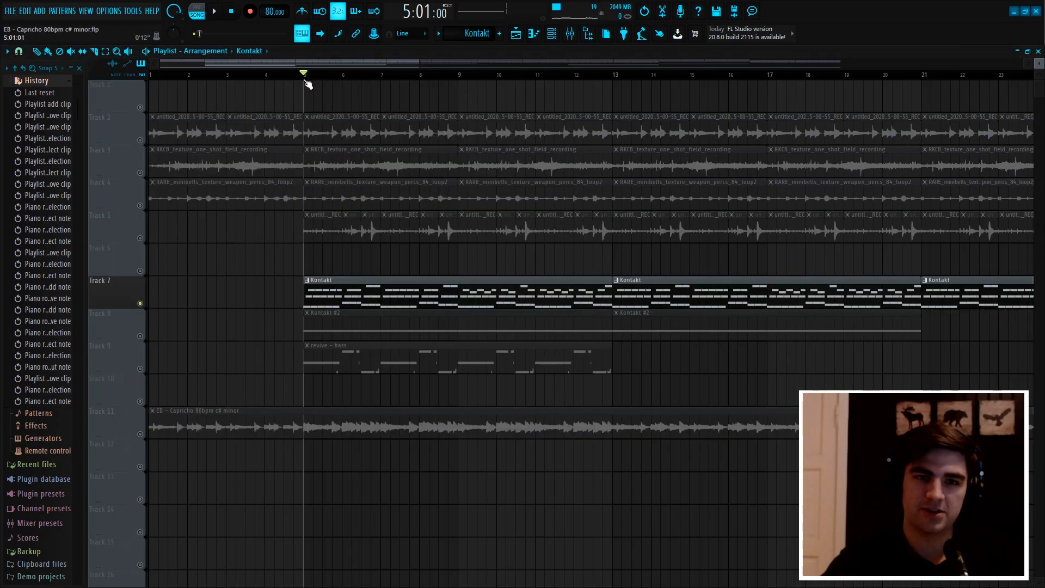
scroll(307, 85, "up", 3)
scroll(382, 74, "down", 5)
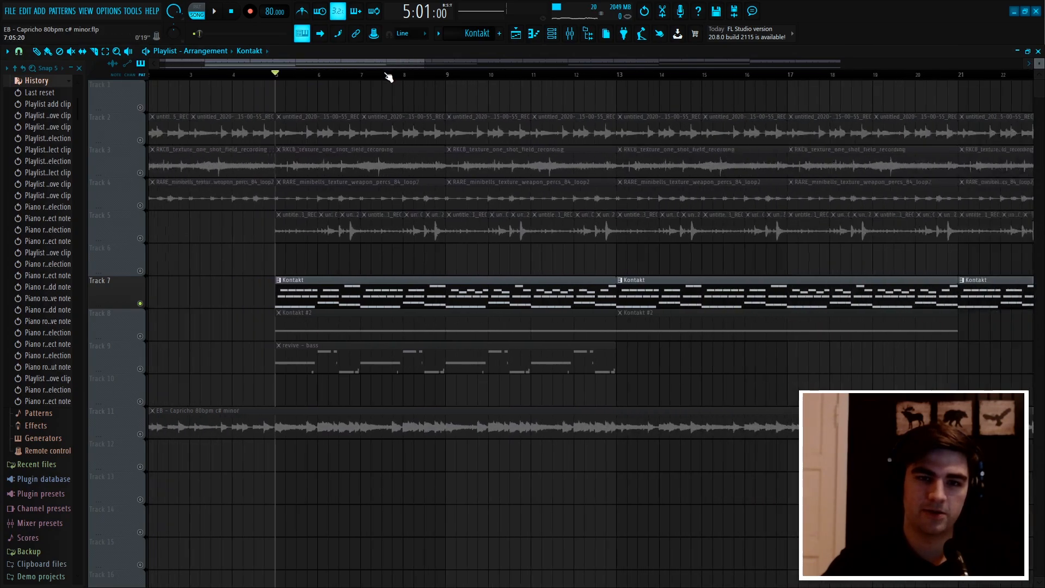
Step: Play the arrangement from bar 5 and unmute Tracks 2 to 6 to hear them together with Track 7
key("space")
left_click(570, 35)
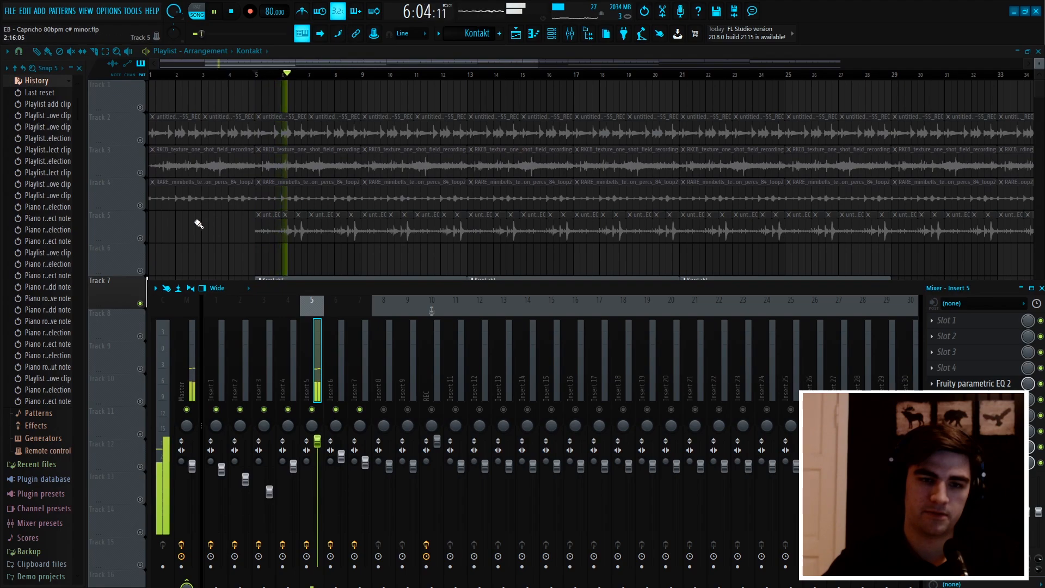
key("F9")
left_click(140, 238)
left_click(140, 205)
left_click(140, 172)
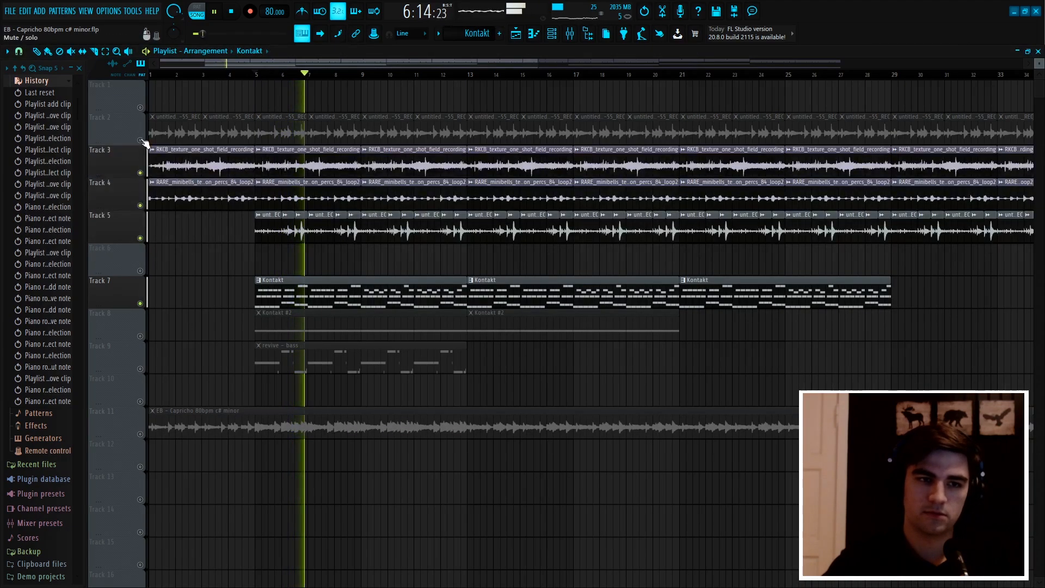
left_click(139, 140)
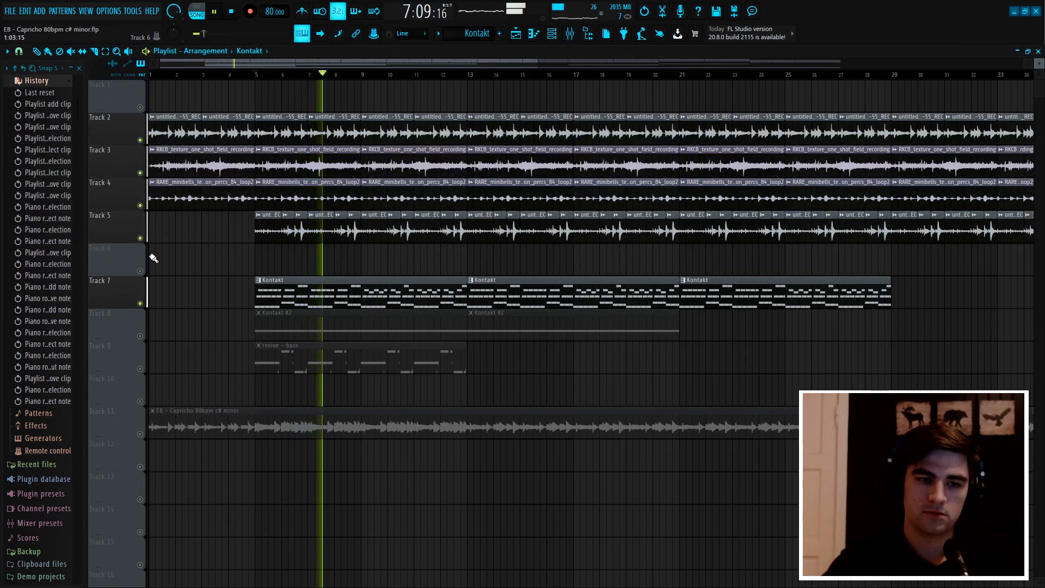
left_click(140, 271)
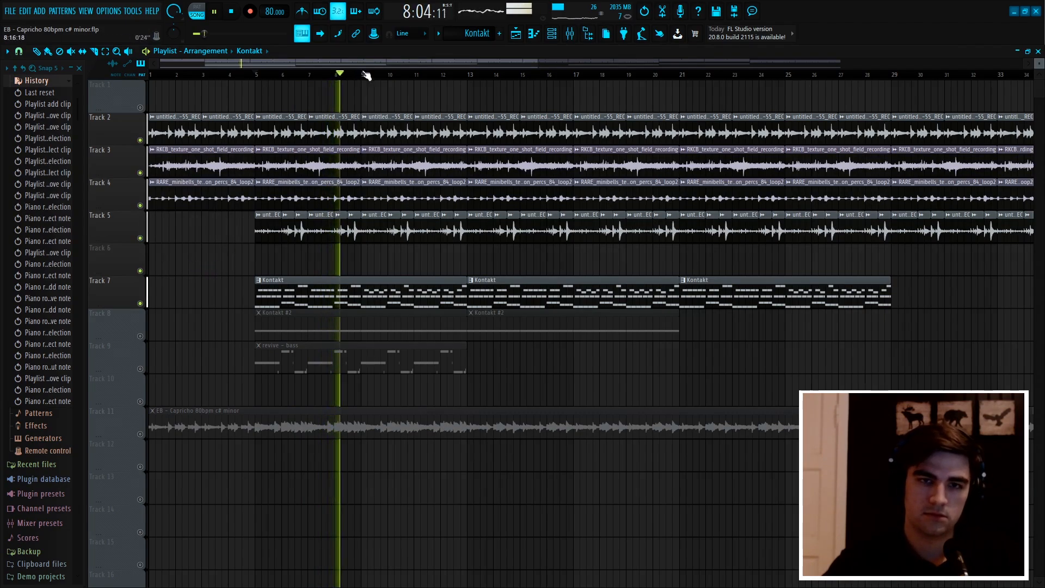
scroll(373, 77, "down", 2)
scroll(191, 272, "down", 1)
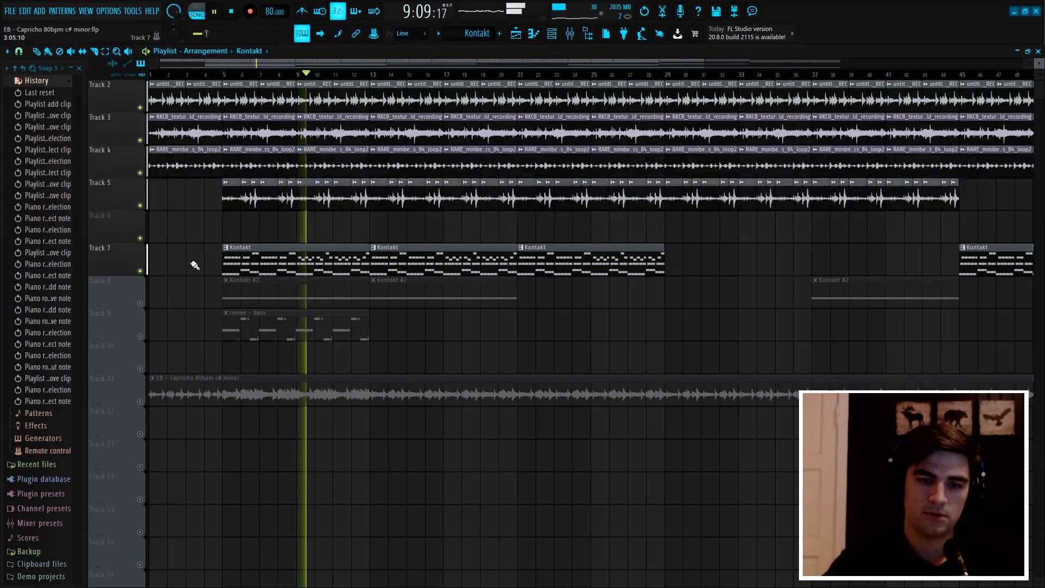
key("space")
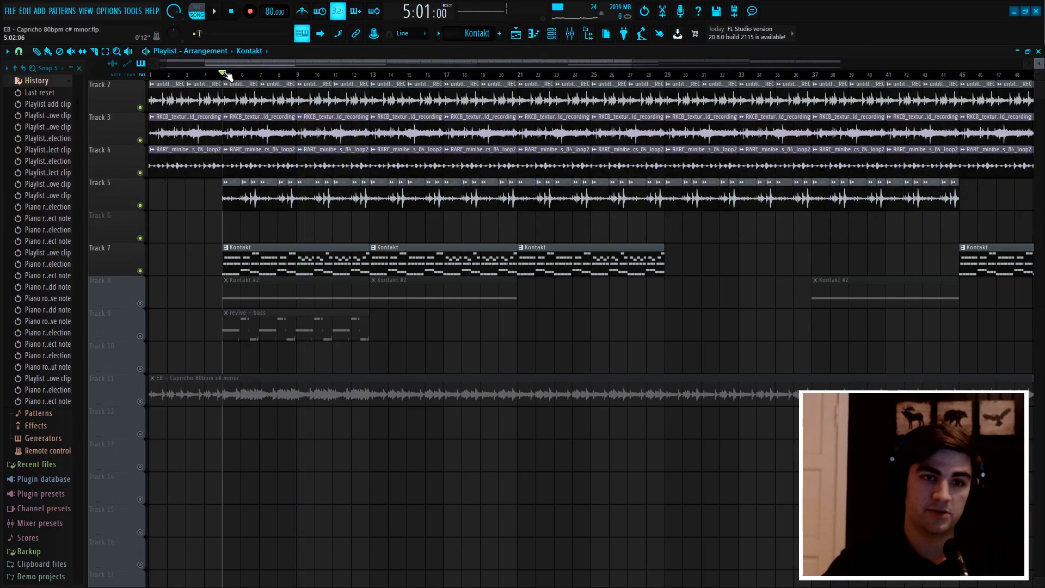
Step: Unmute Track 8 and open its first Kontakt #2 clip in the piano roll
scroll(226, 74, "up", 3)
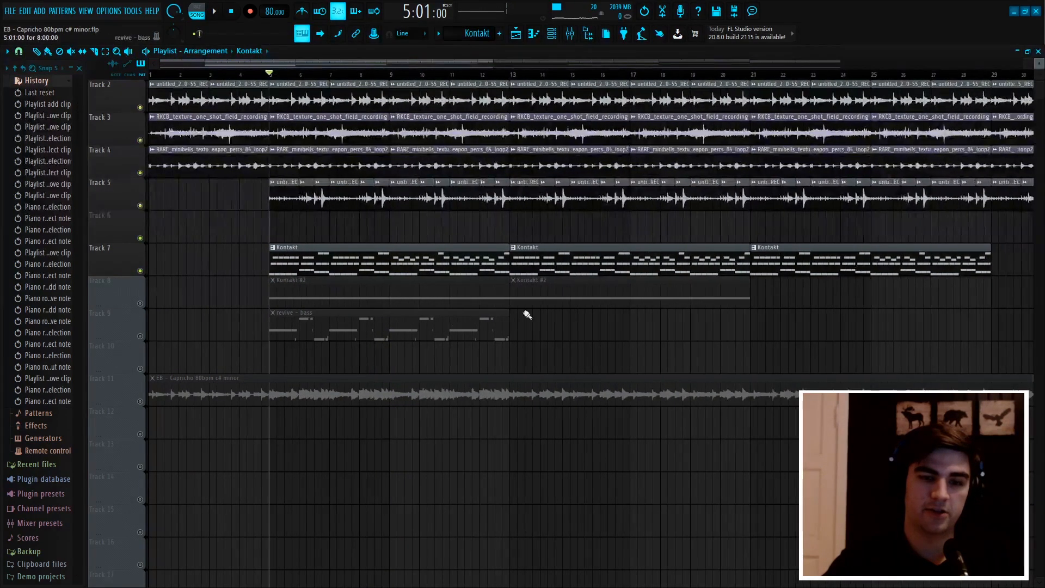
left_click(140, 304)
double_click(380, 285)
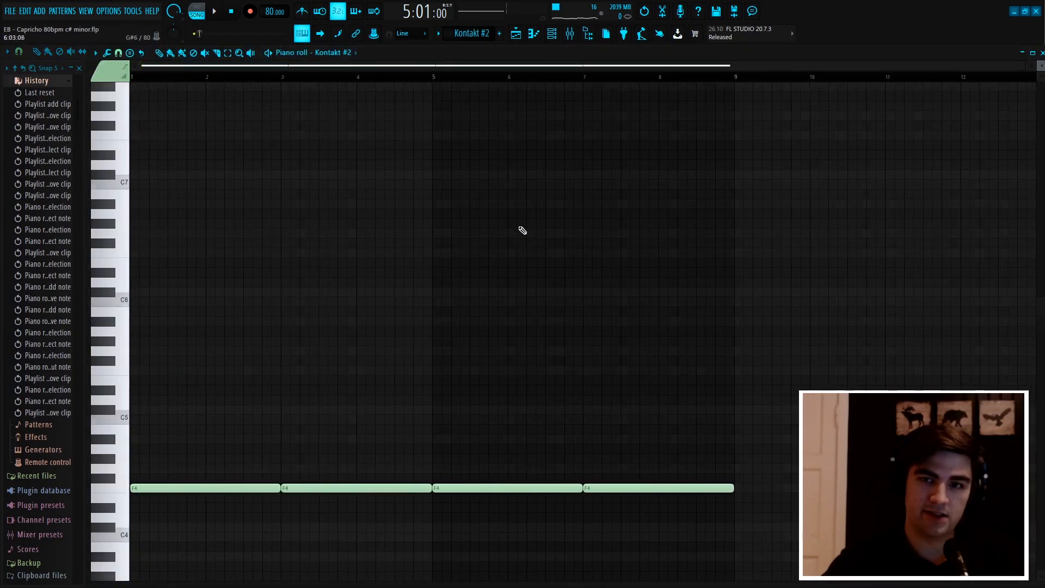
scroll(522, 230, "down", 7)
scroll(560, 68, "down", 2)
Step: View the Exhale instrument with the 036. Not Cute preset in Kontakt #2, and close its window
left_click(552, 35)
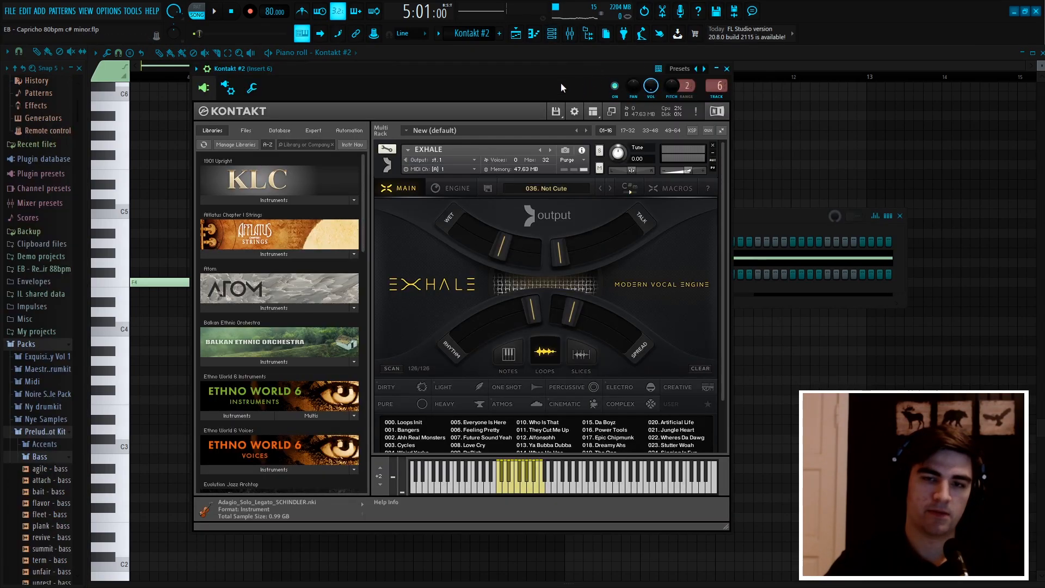
left_click_drag(561, 83, 556, 83)
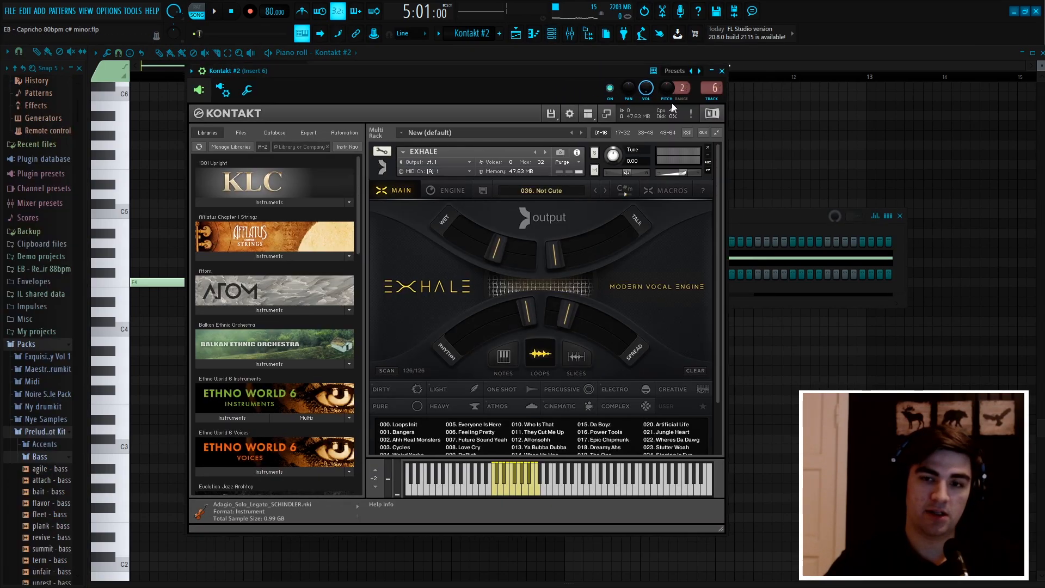
scroll(546, 196, "down", 1)
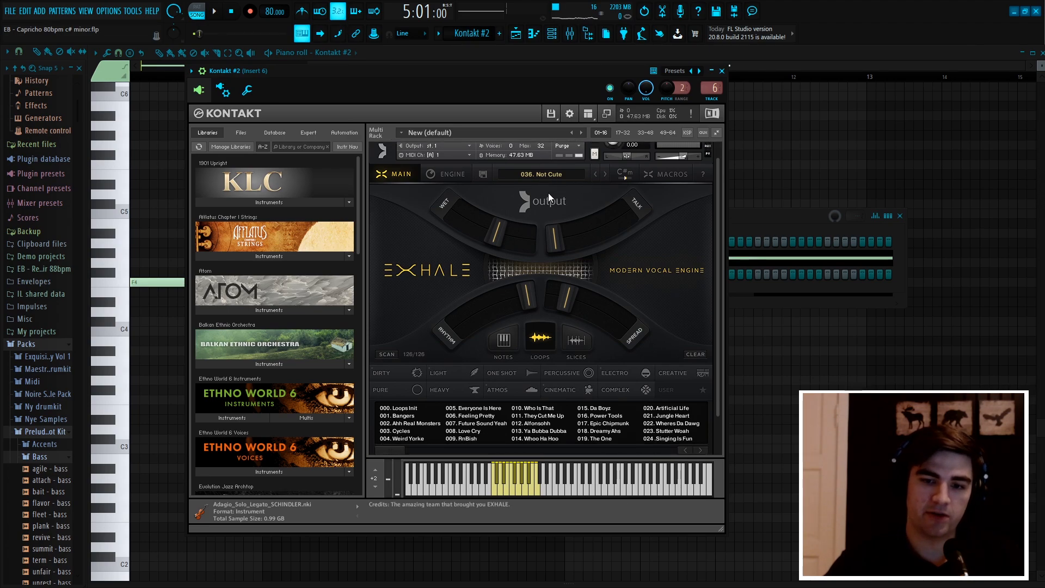
left_click(722, 71)
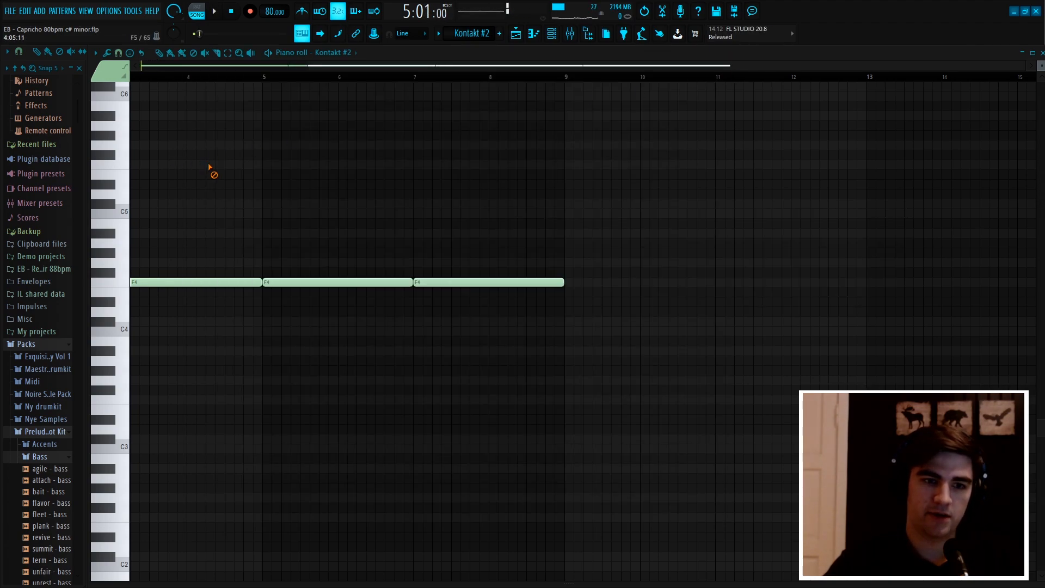
Step: Show all the Kontakt #2 notes from bar 1 and play the pattern on its own
scroll(262, 115, "up", 3)
scroll(262, 116, "up", 1)
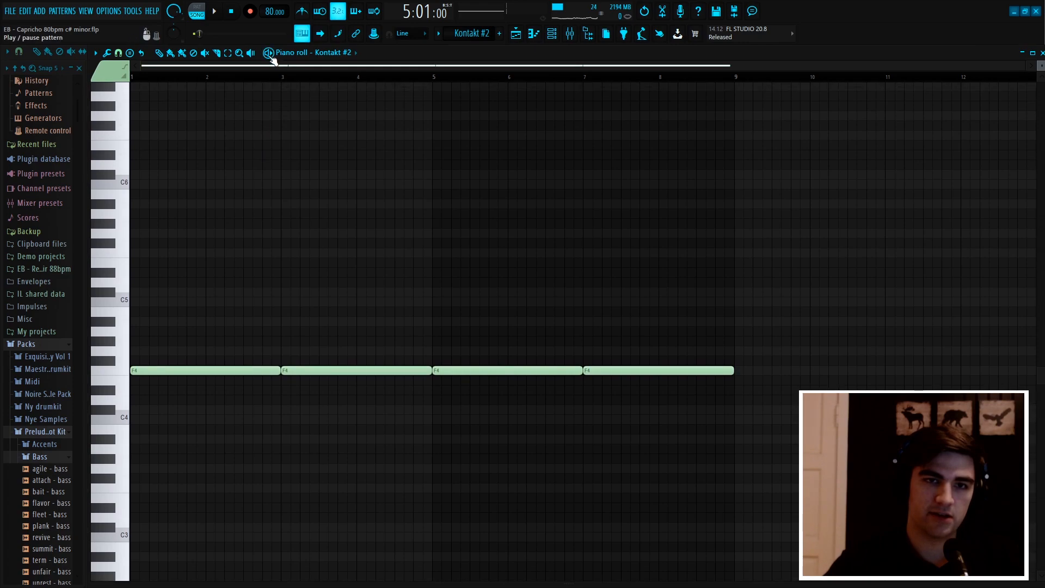
key("space")
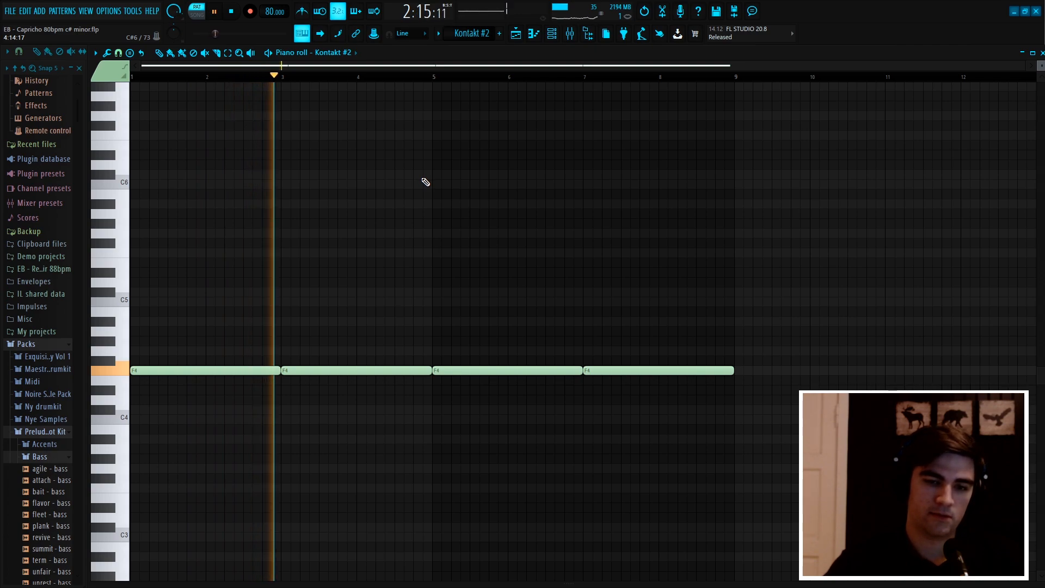
Step: Show Insert 6 in the mixer and view its Fruity parametric EQ 2 curve
left_click(570, 34)
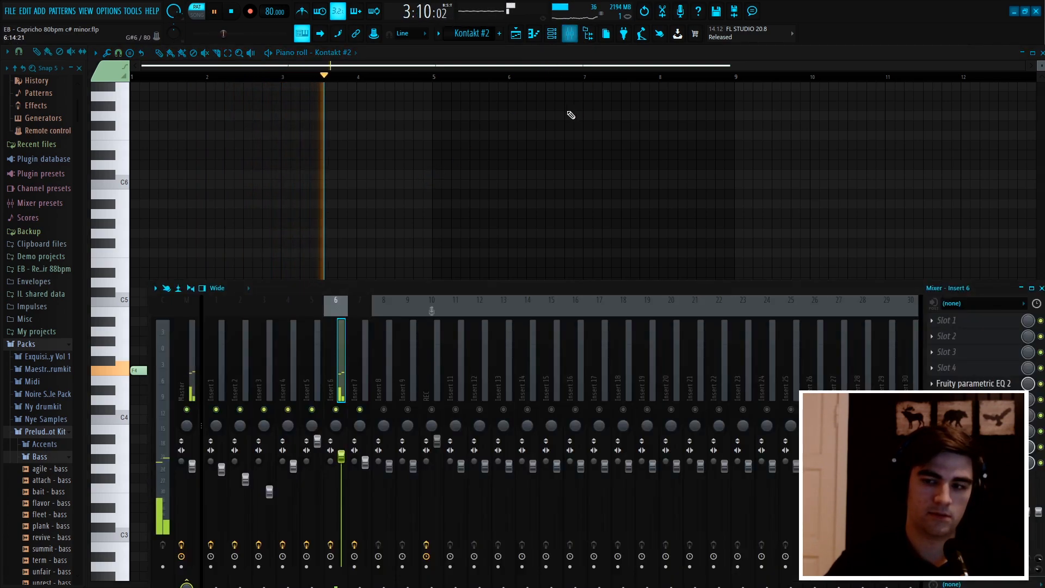
left_click(1006, 384)
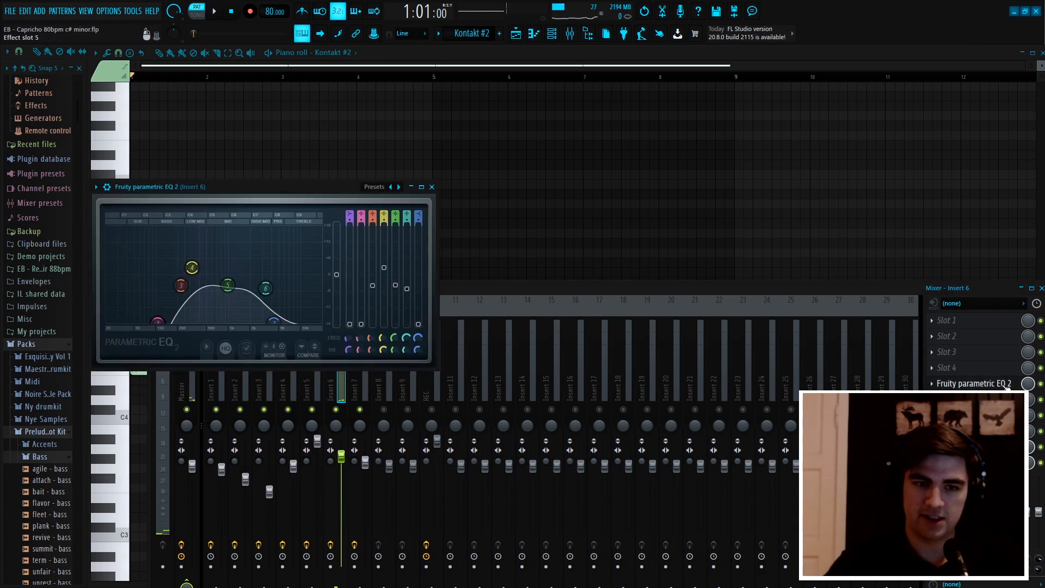
left_click(431, 187)
Step: Listen to the Kontakt #2 pattern with Insert 6's Fruity parametric EQ 2 bypassed, and compare it with the EQ enabled again
key("space")
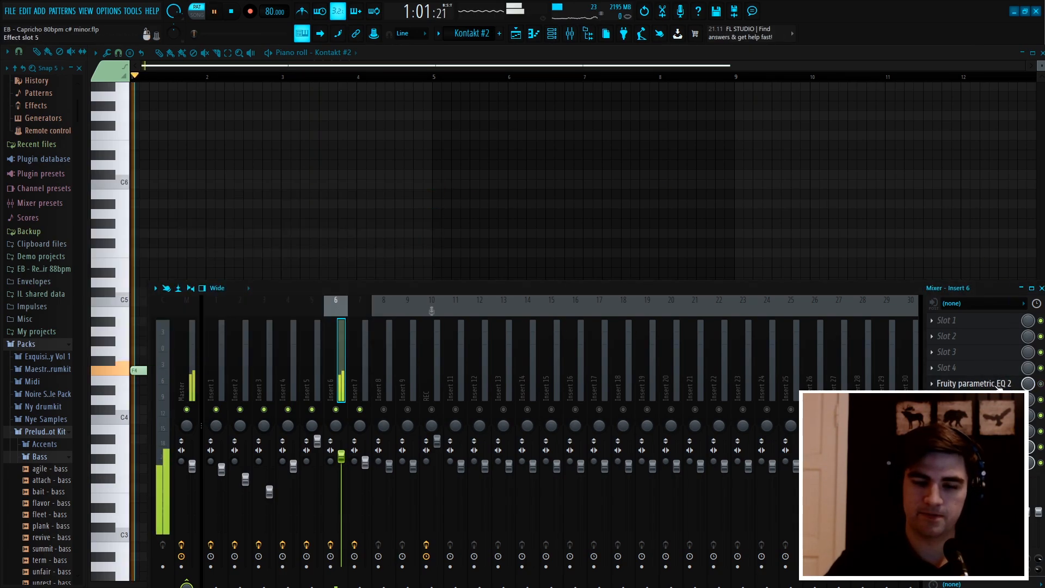
left_click(996, 385)
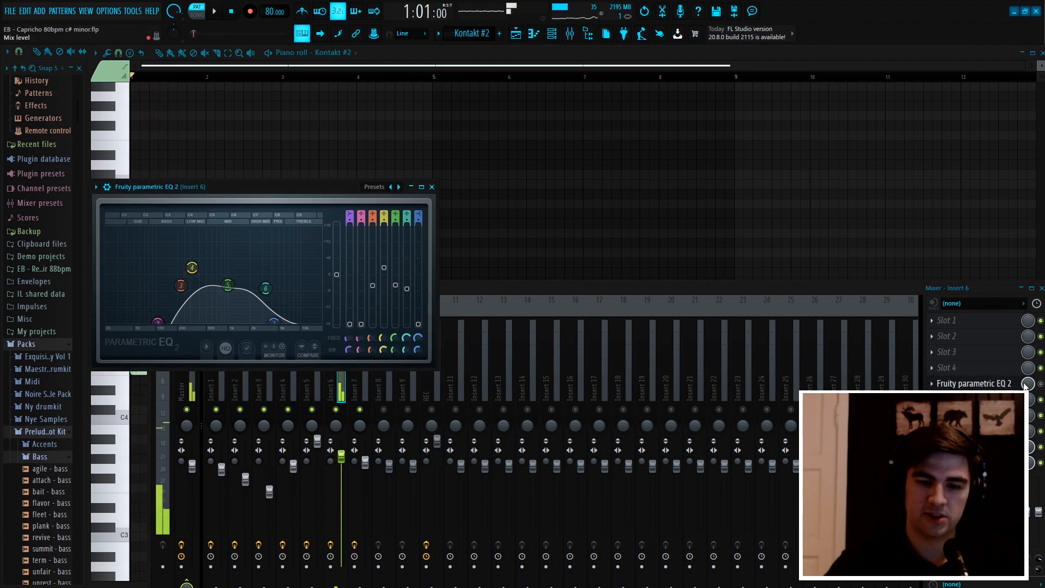
left_click(1041, 384)
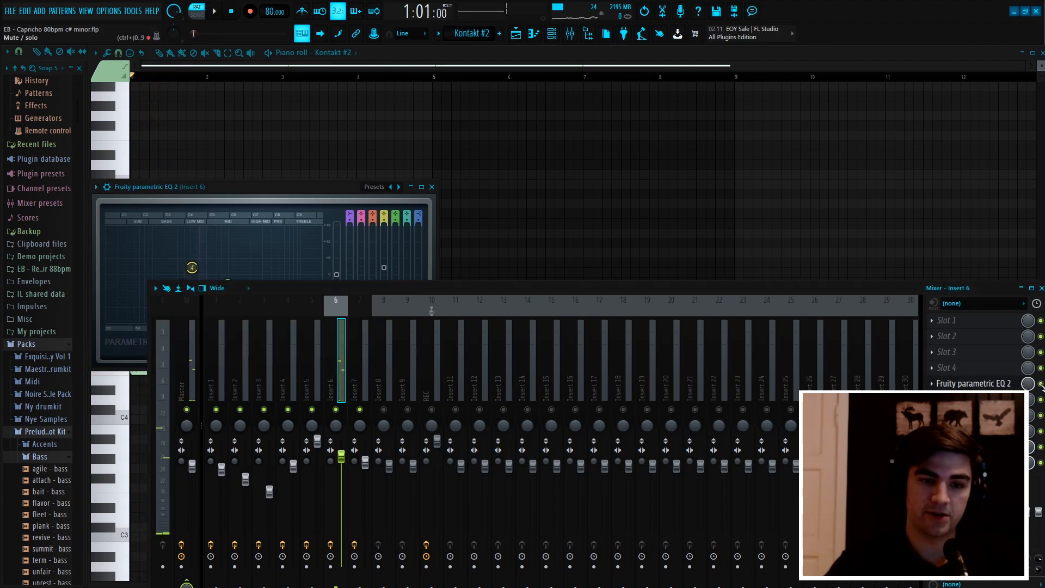
left_click_drag(249, 187, 422, 117)
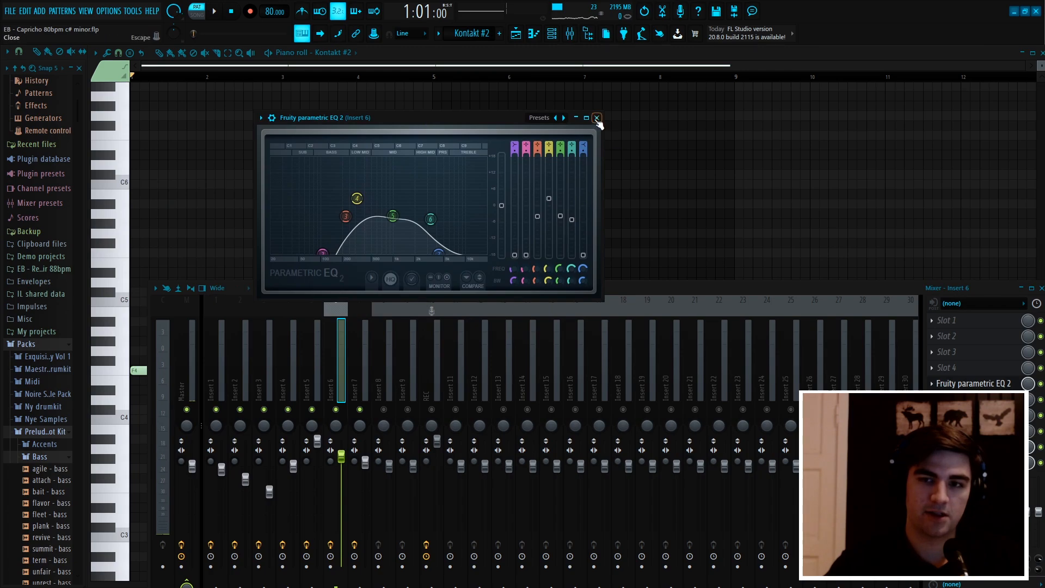
key("space")
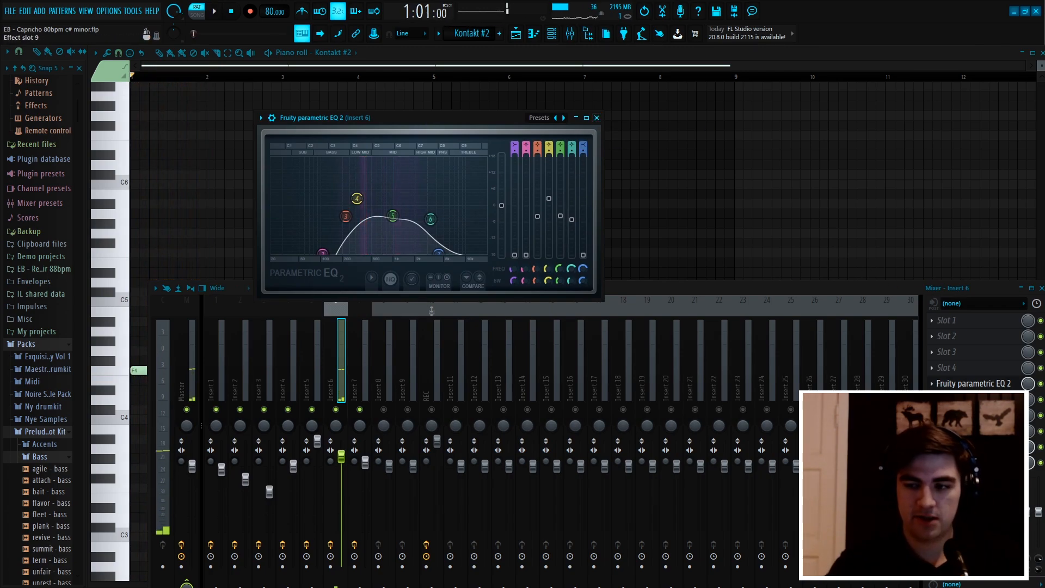
Step: View the Fruity PanOMatic settings on Insert 6 and close the effect's window
left_click(973, 447)
left_click(973, 446)
left_click(973, 462)
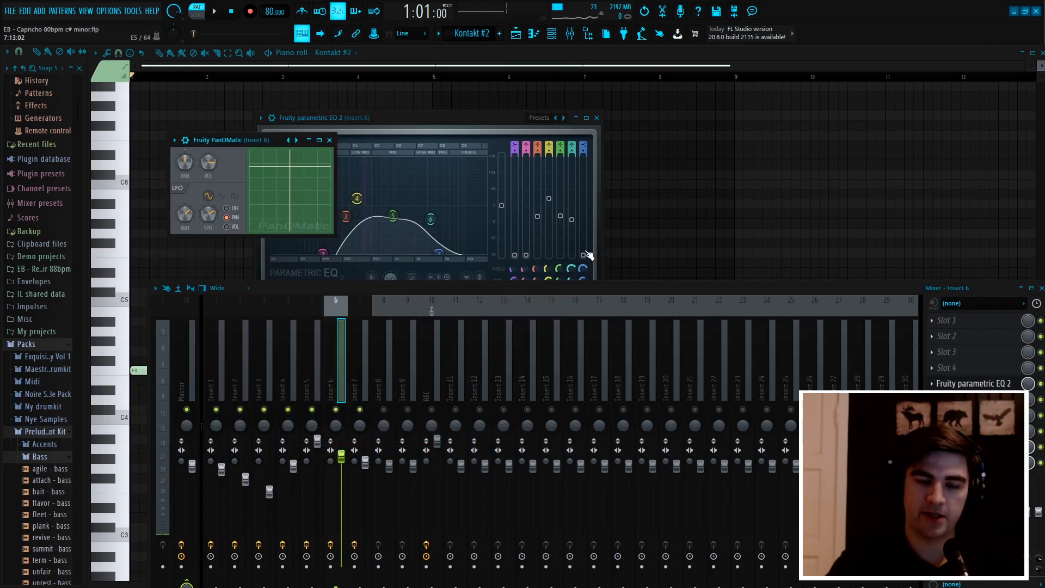
left_click(331, 141)
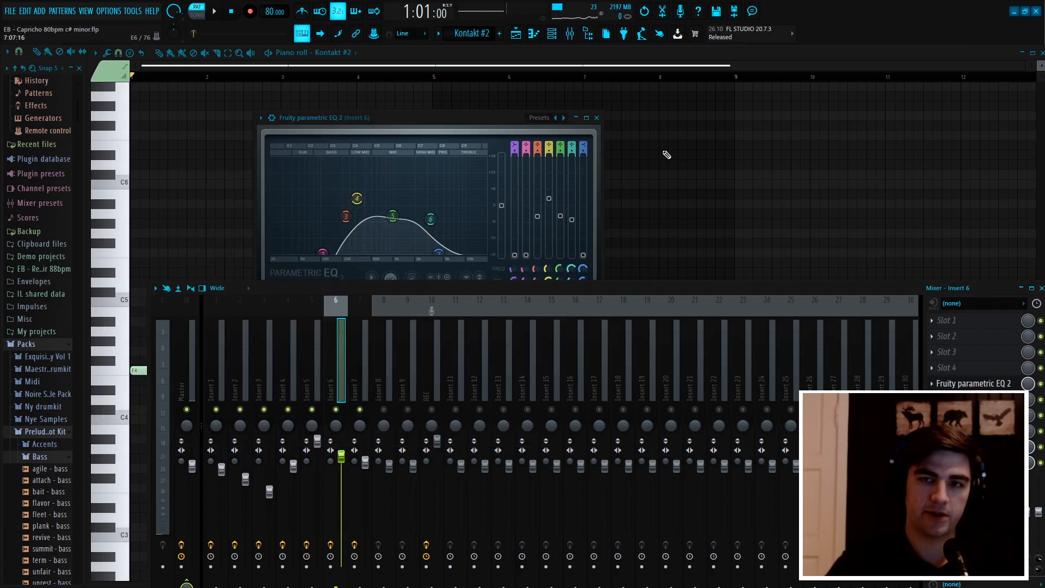
Step: Play the Kontakt #2 pattern, return to the playlist, and listen to the arrangement in song mode from bar 5 with Track 8 included
left_click(550, 54)
key("space")
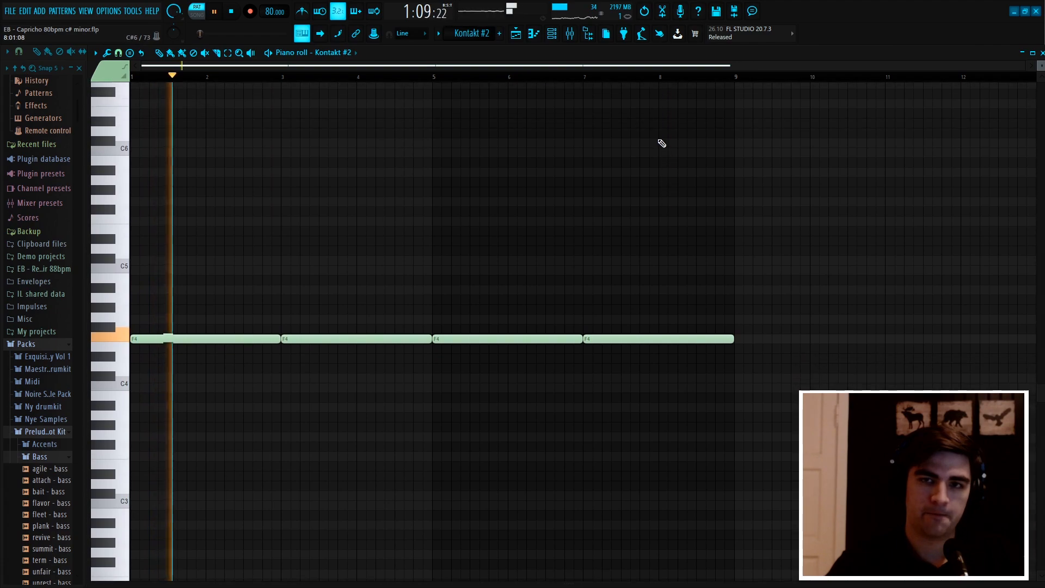
key("F5")
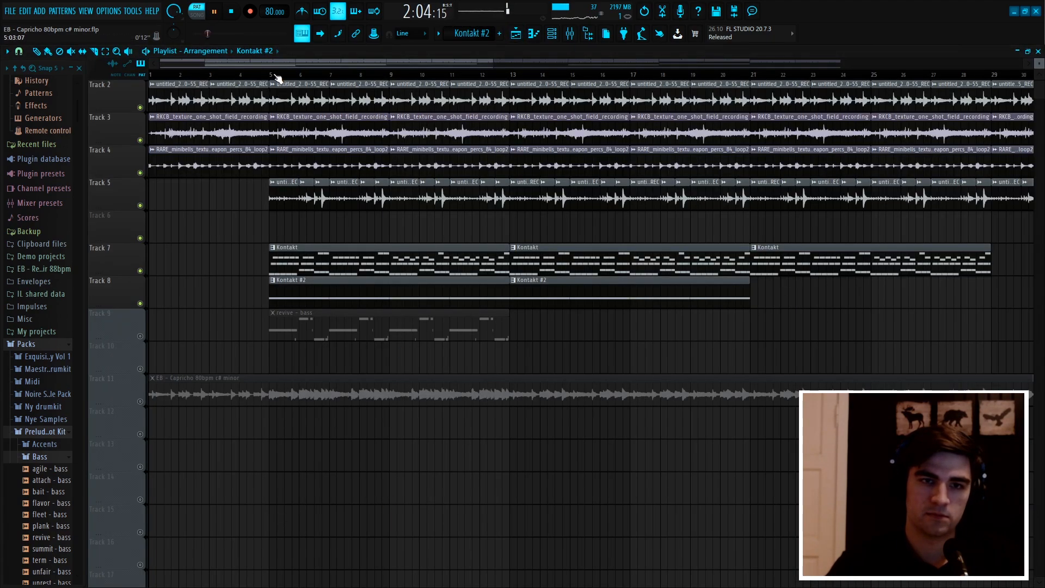
key("l")
scroll(280, 78, "down", 2)
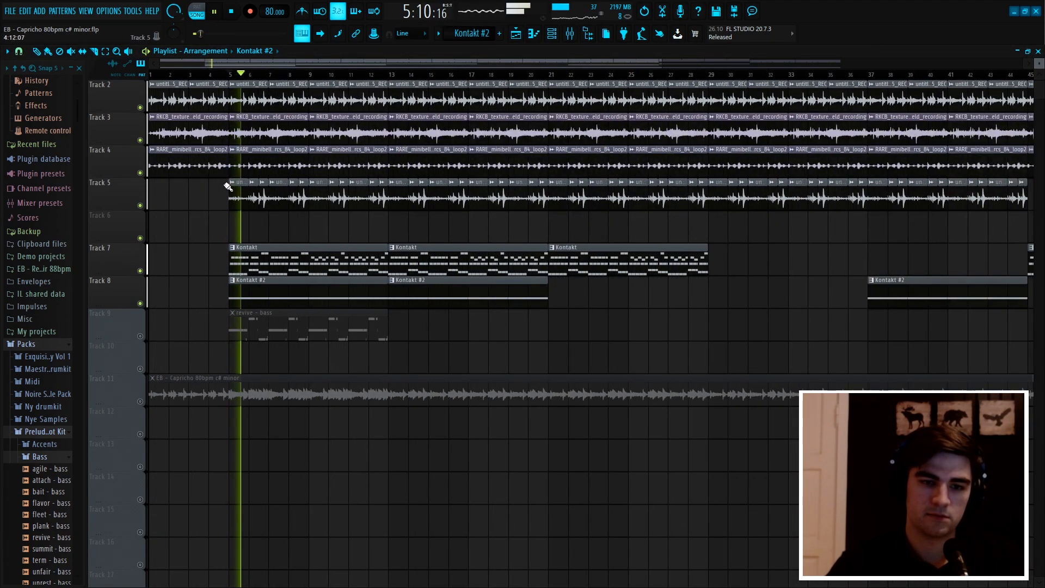
key("space")
scroll(187, 240, "down", 1)
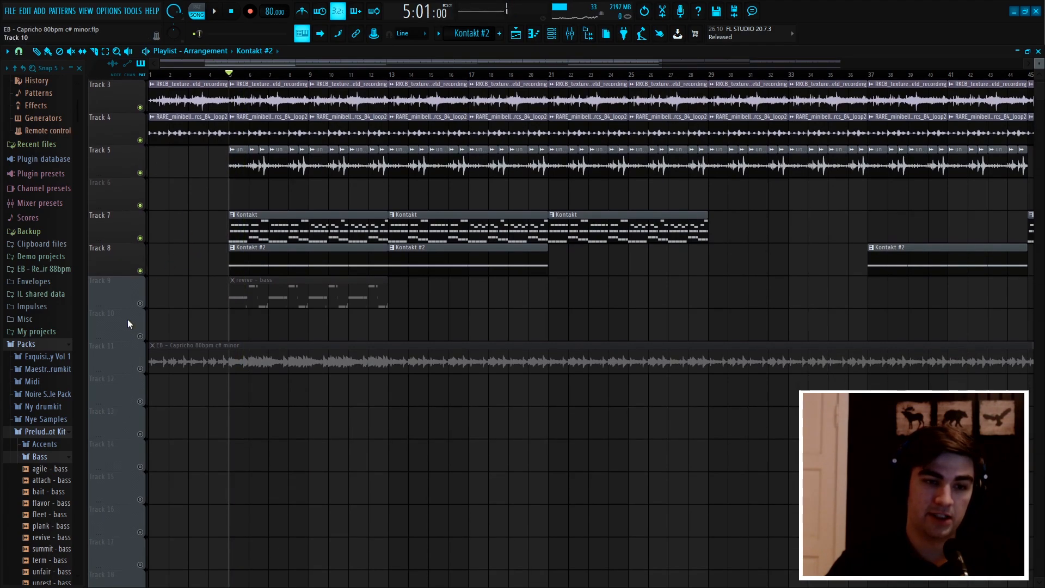
Step: Unmute Track 9 and open its revive - bass clip in the piano roll
left_click(140, 303)
double_click(256, 289)
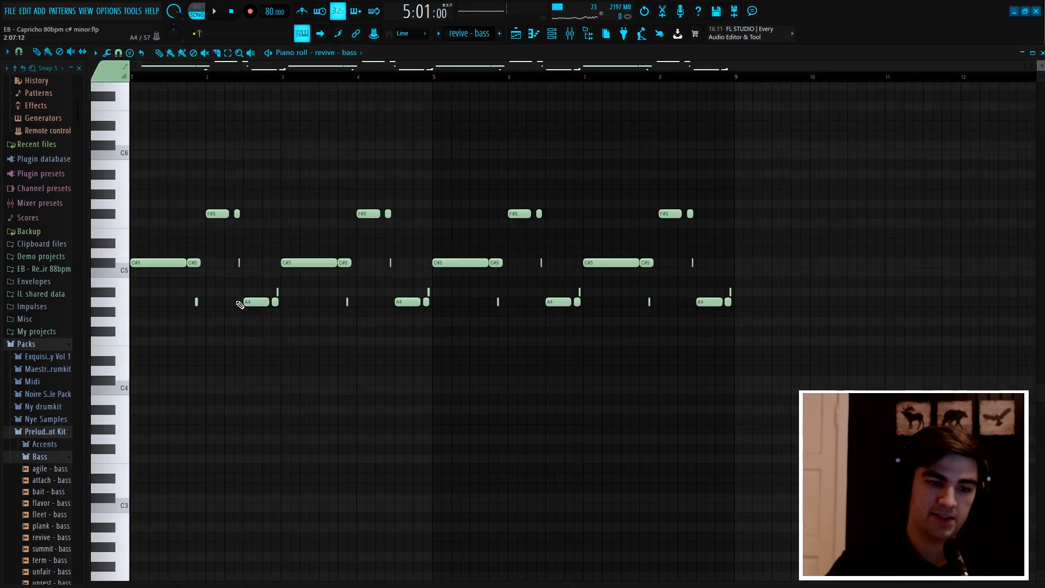
scroll(184, 97, "up", 5)
scroll(186, 78, "up", 3)
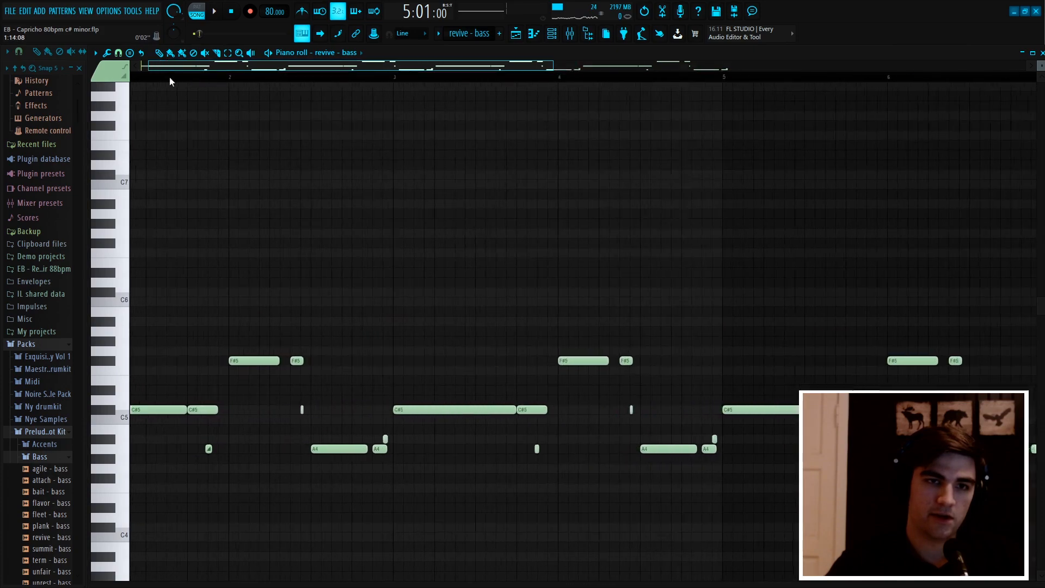
Step: Bring the whole revive - bass pattern into view and listen to it on its own in pattern mode
scroll(169, 77, "left", 1)
scroll(343, 136, "down", 4)
scroll(343, 136, "up", 1)
scroll(308, 83, "down", 2)
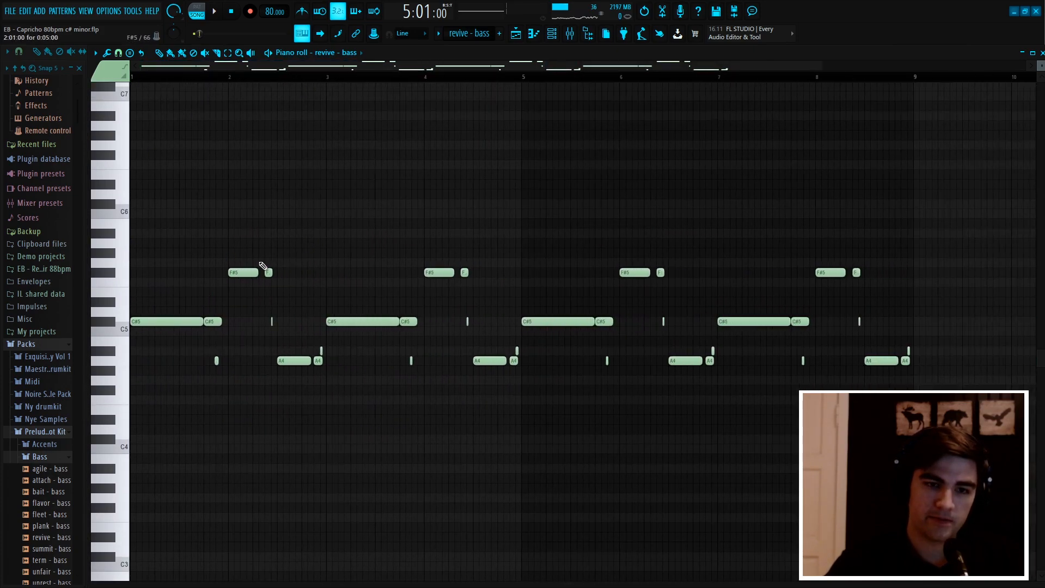
left_click(267, 53)
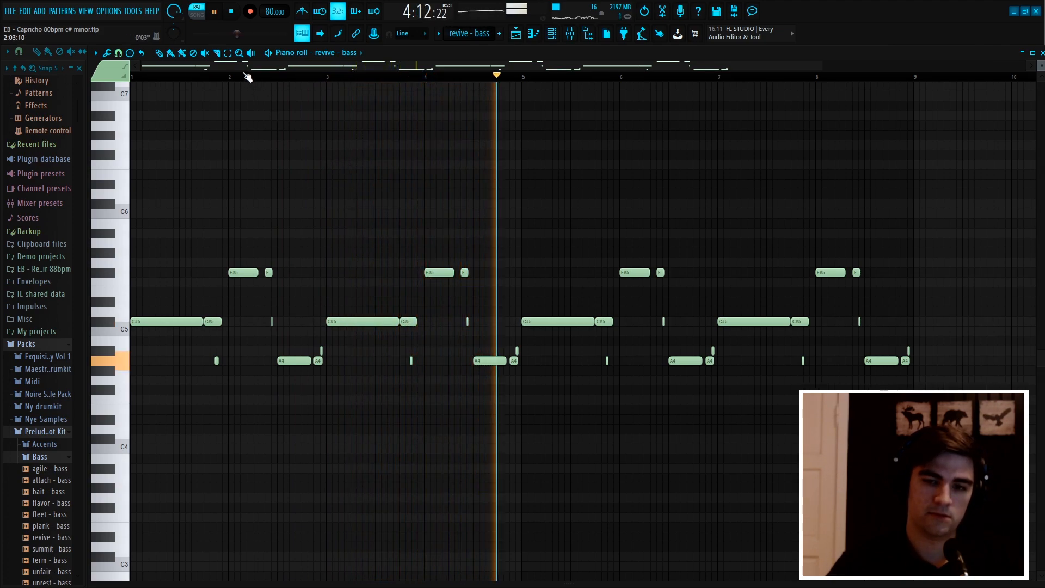
key("space")
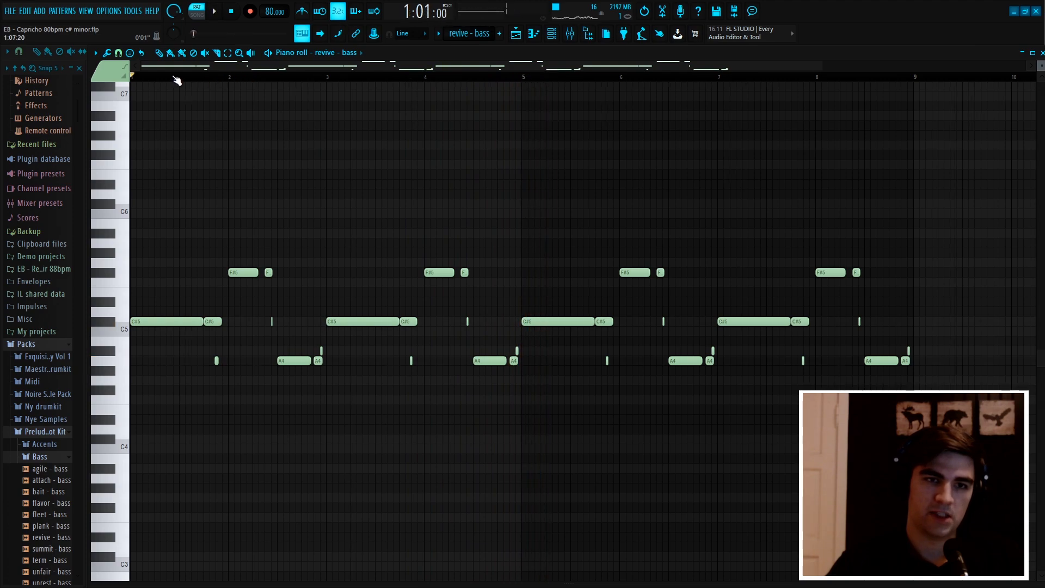
Step: Examine the revive - bass notes in bars 1 to 3 up close and play the pattern from the end of bar 1
scroll(185, 79, "up", 2)
scroll(193, 80, "up", 2)
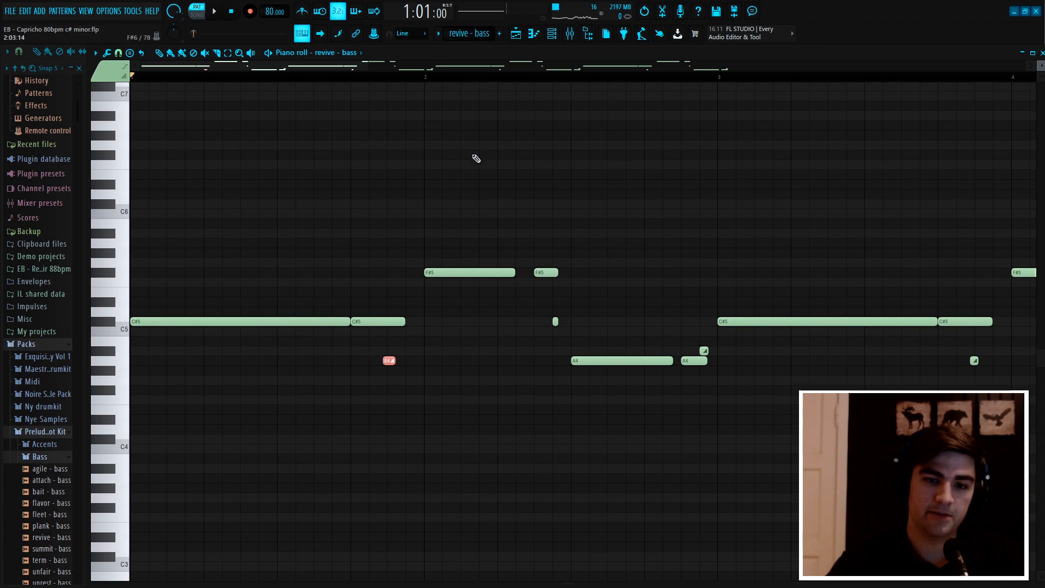
scroll(433, 80, "down", 1)
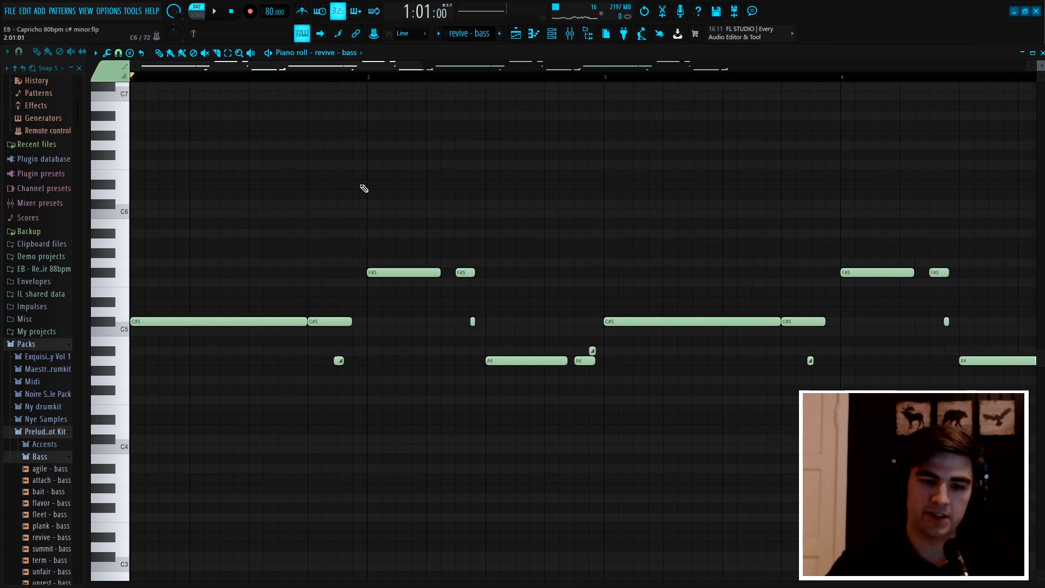
scroll(296, 79, "up", 5)
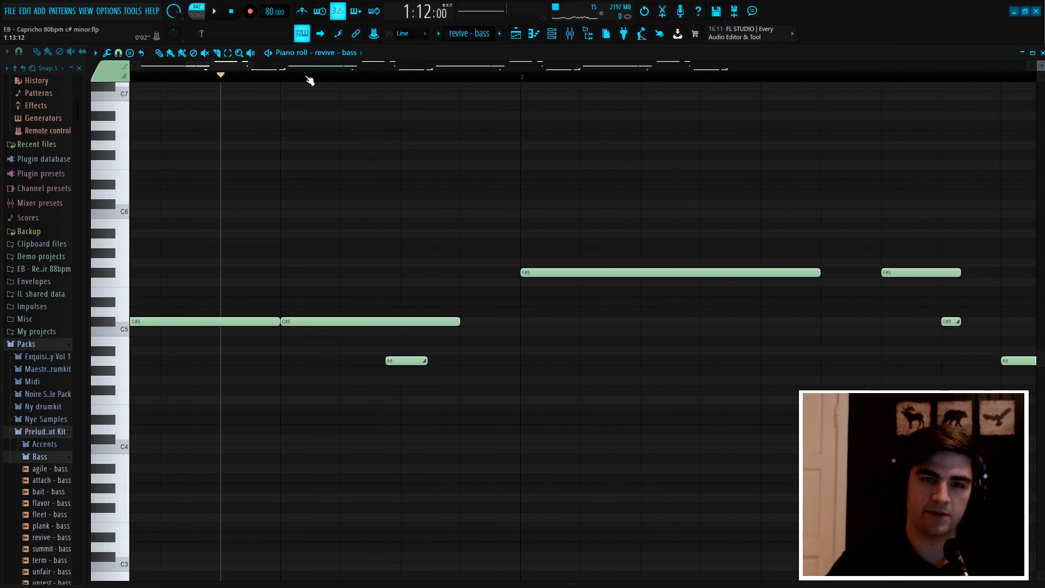
scroll(312, 92, "right", 5)
scroll(397, 92, "down", 10)
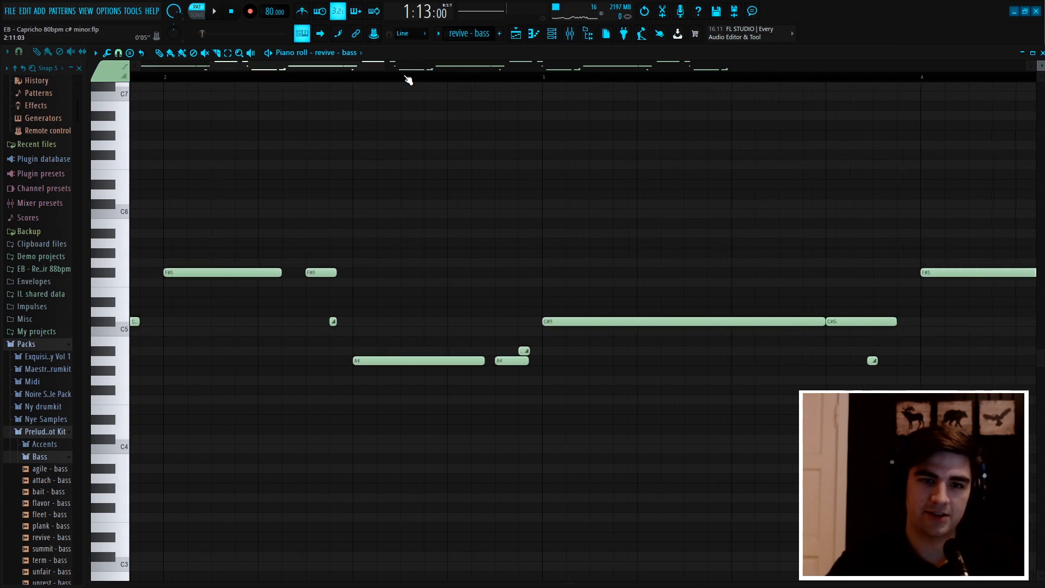
key("space")
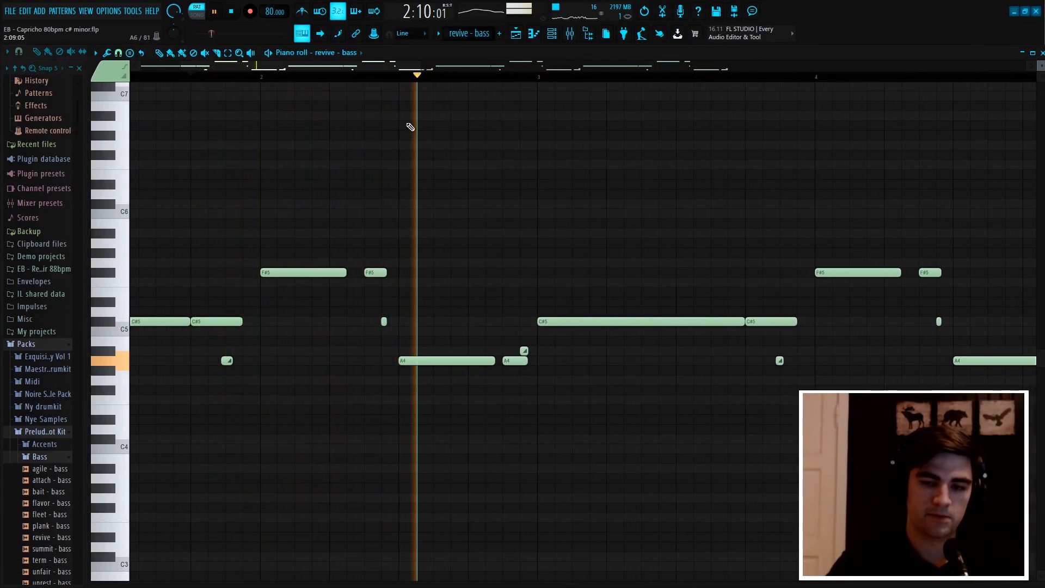
scroll(678, 82, "down", 2)
scroll(678, 82, "down", 3)
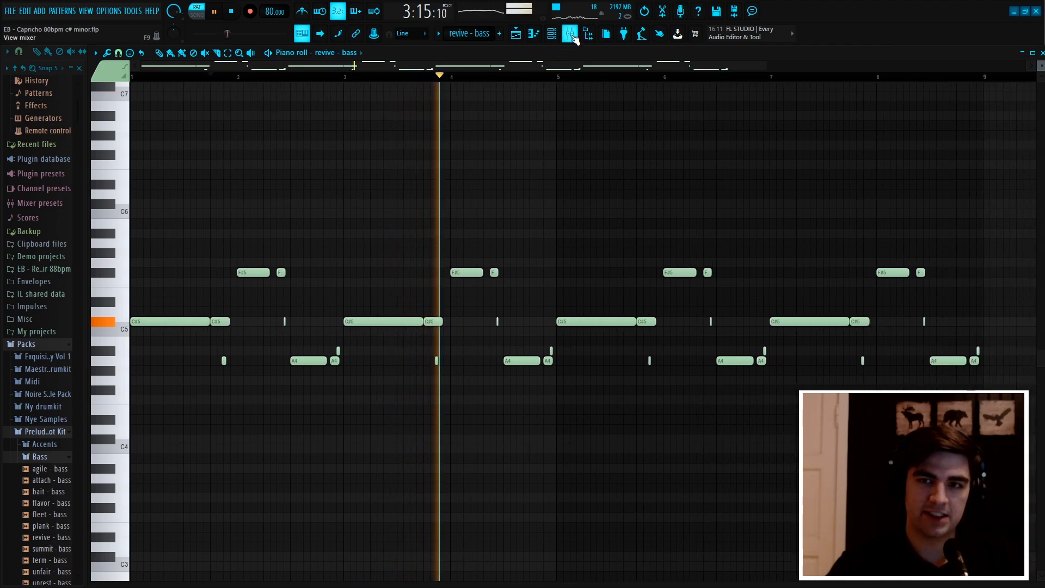
Step: Stop playback, view the Fruity parametric EQ 2 on mixer Insert 7, and close the effect and the mixer
key("F9")
key("space")
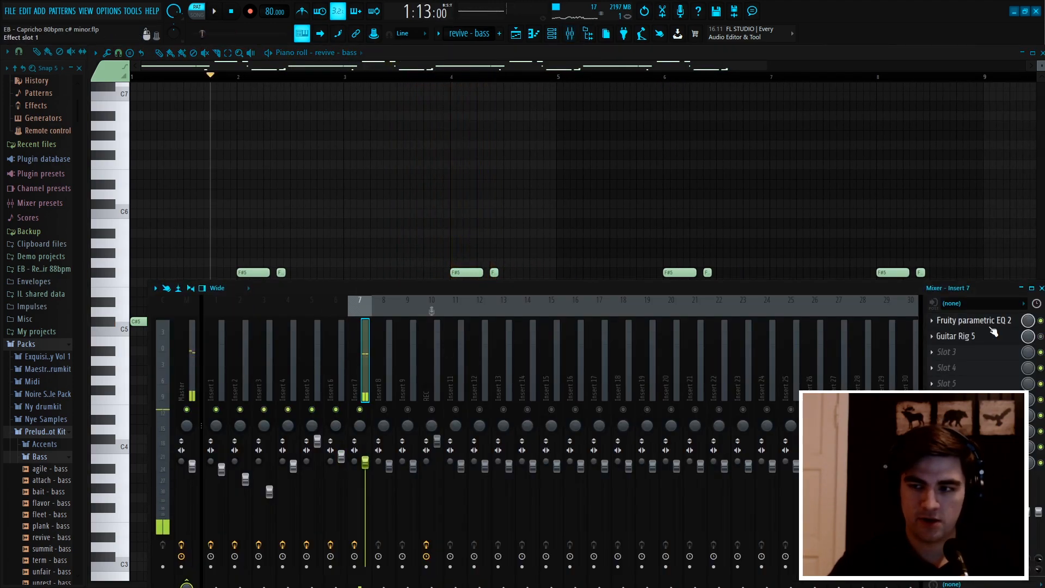
left_click(993, 326)
left_click(573, 104)
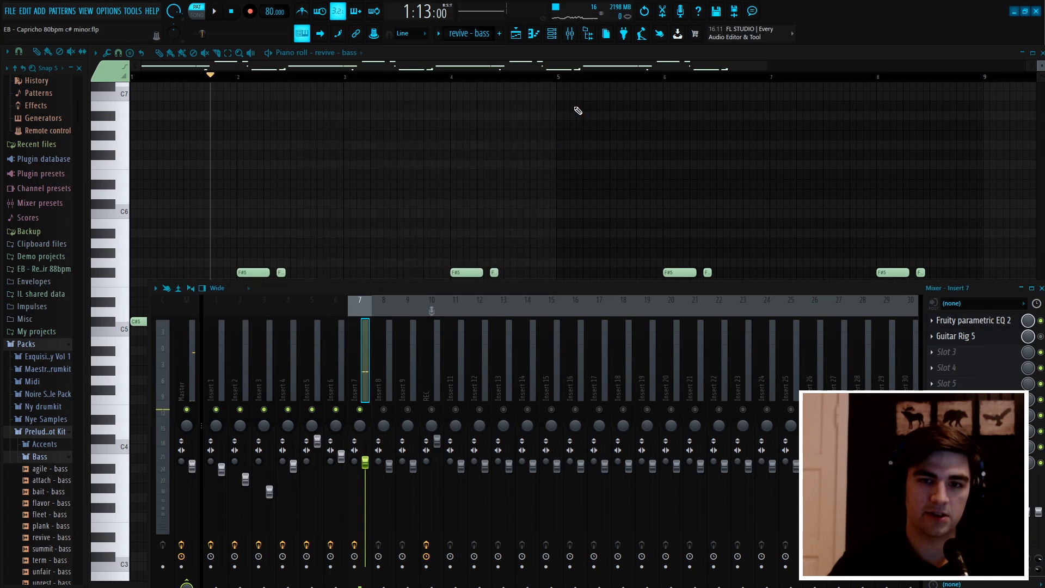
key("F9")
Step: Return to the playlist and listen to the arrangement in song mode from bar 5 with the bass on Track 9 included
key("space")
scroll(544, 79, "down", 2)
left_click(518, 34)
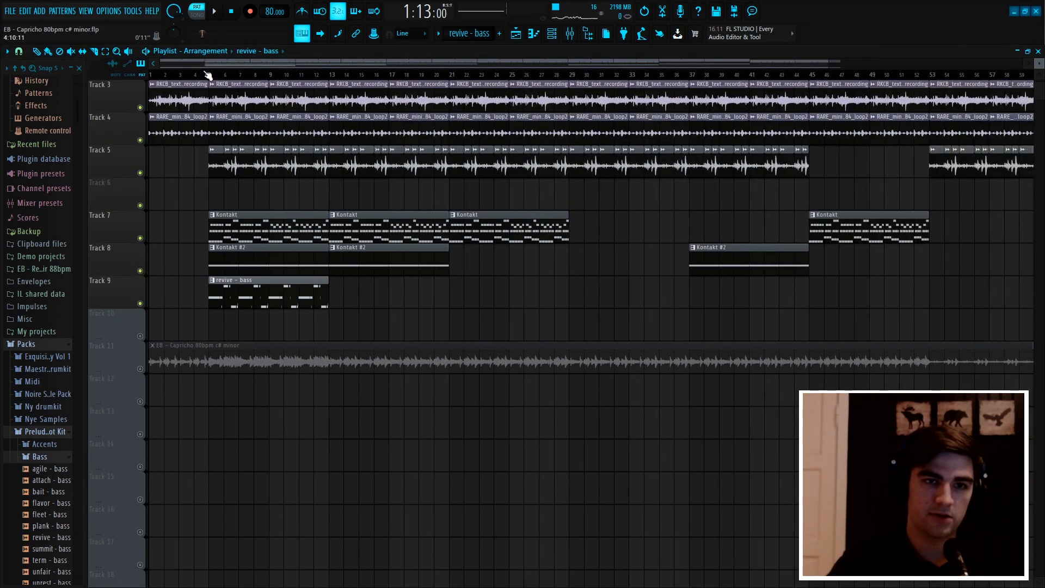
scroll(208, 75, "up", 3)
scroll(215, 77, "down", 5)
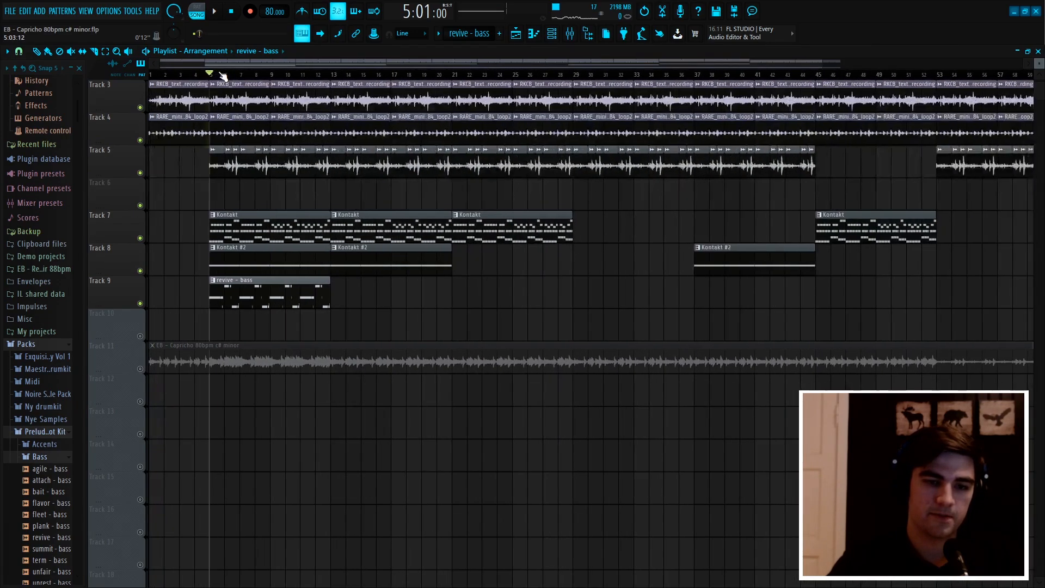
key("space")
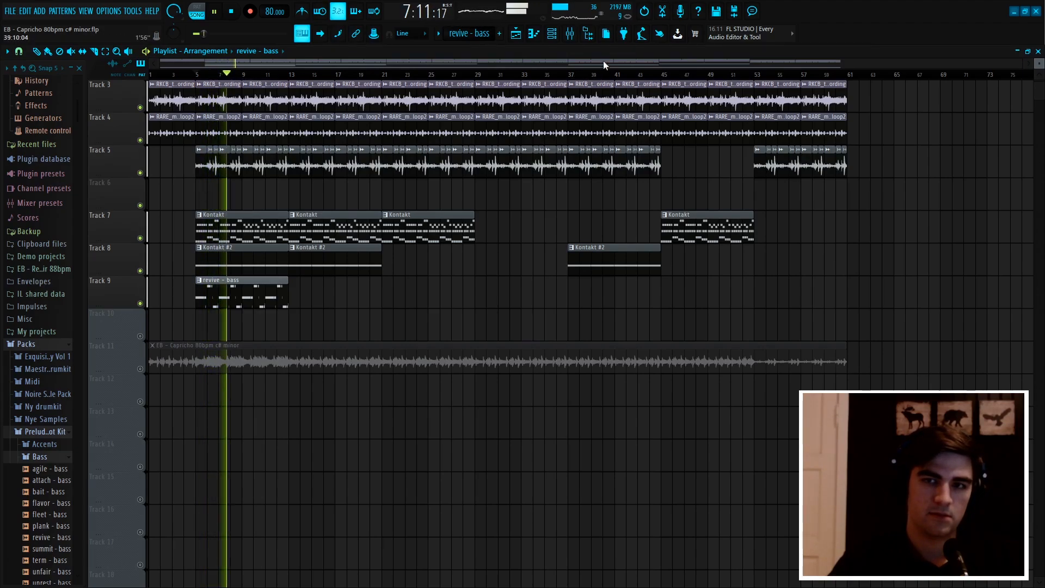
key("space")
Step: View the Ghz Wow Control 3 settings on the Master mixer track and close the effect's window
left_click(569, 34)
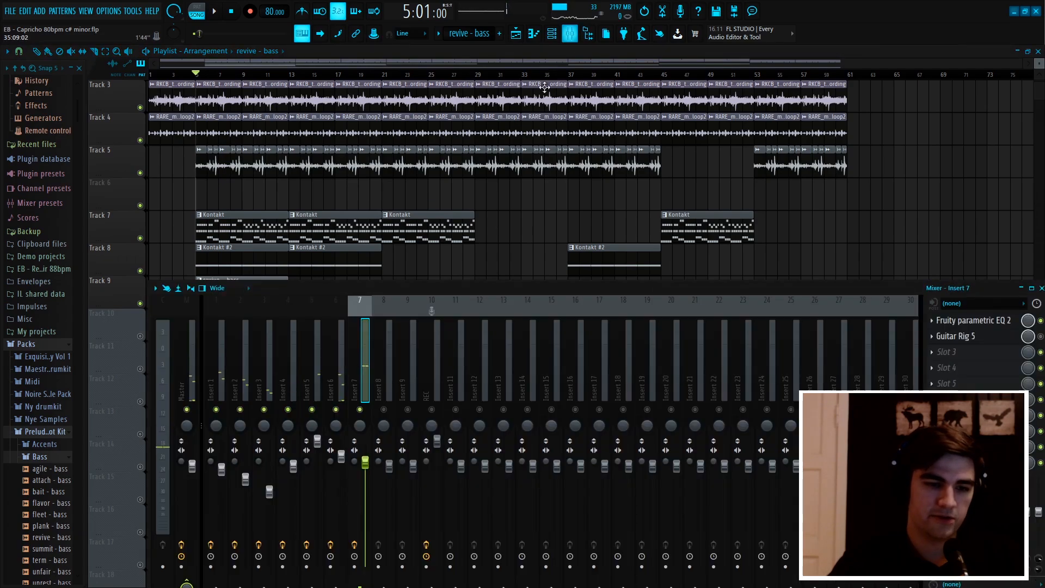
left_click(190, 360)
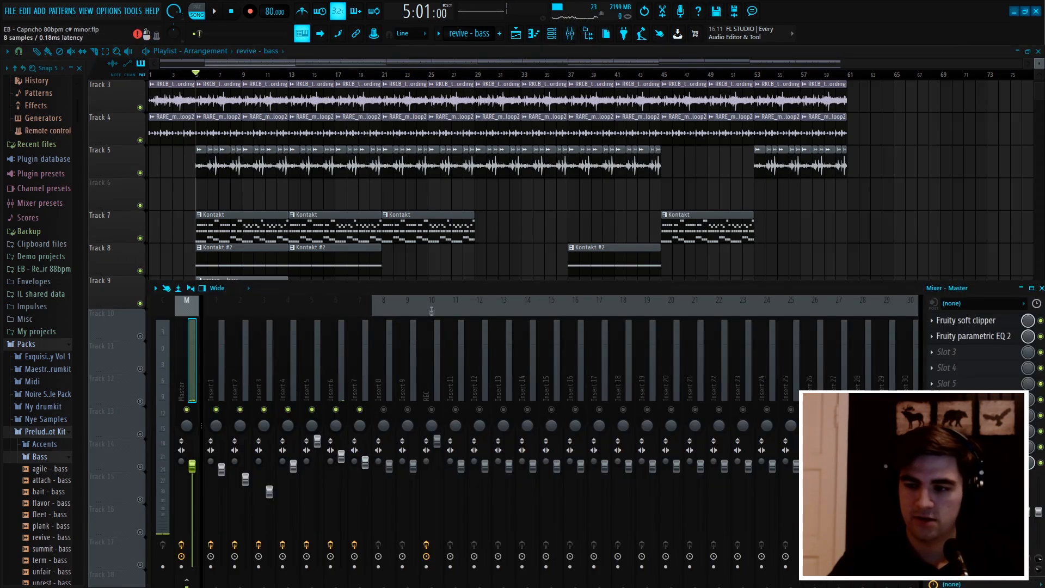
left_click(969, 463)
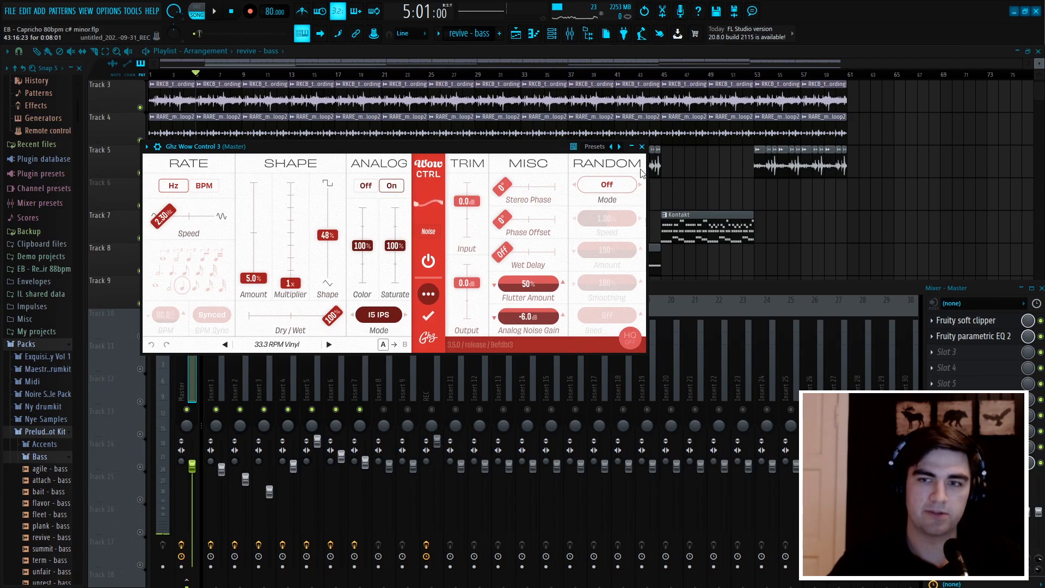
left_click(642, 146)
Step: Play the arrangement from bar 5 again, close the mixer, and stop playback
key("space")
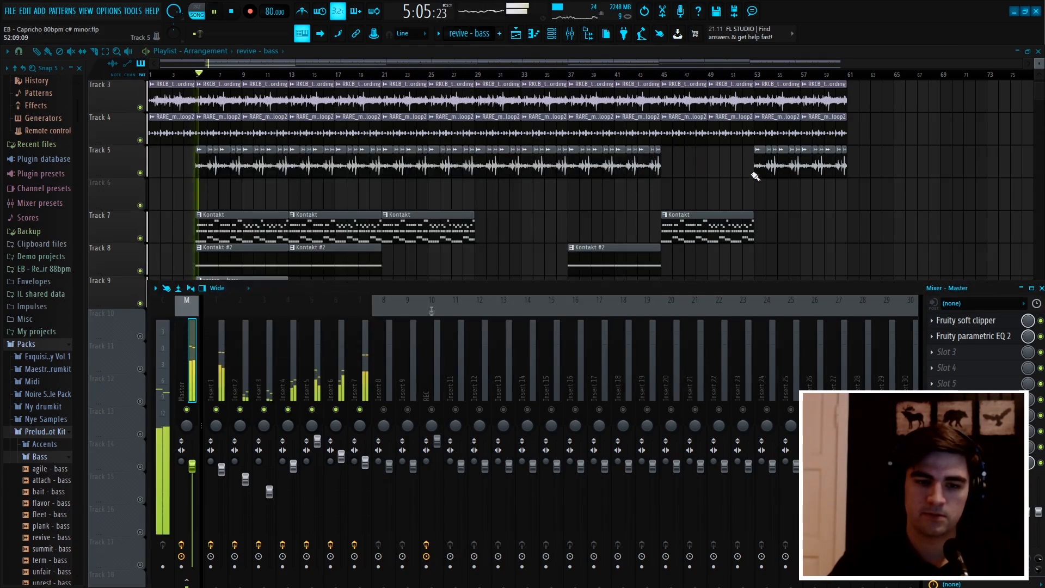
key("F9")
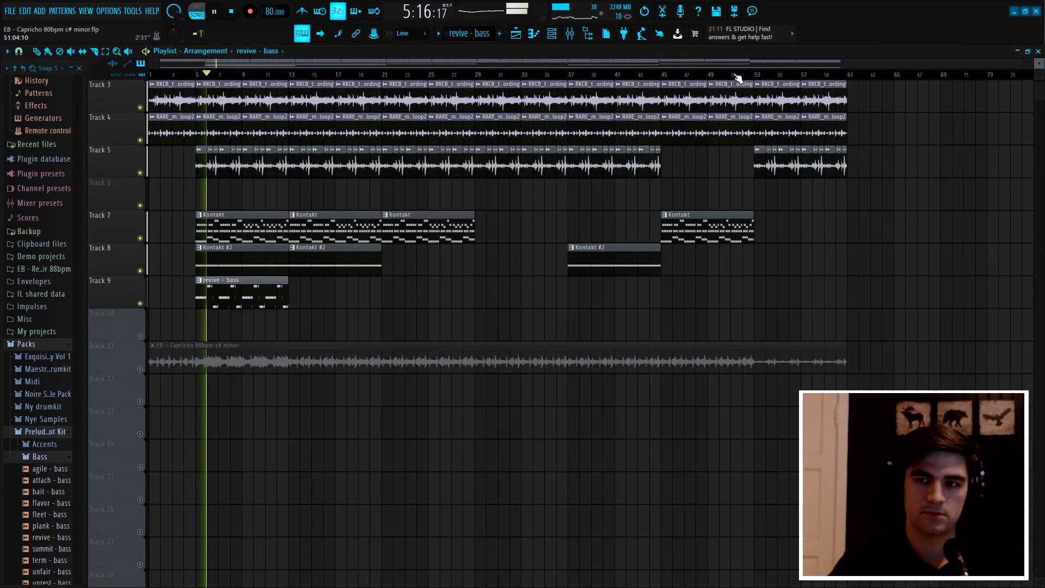
key("space")
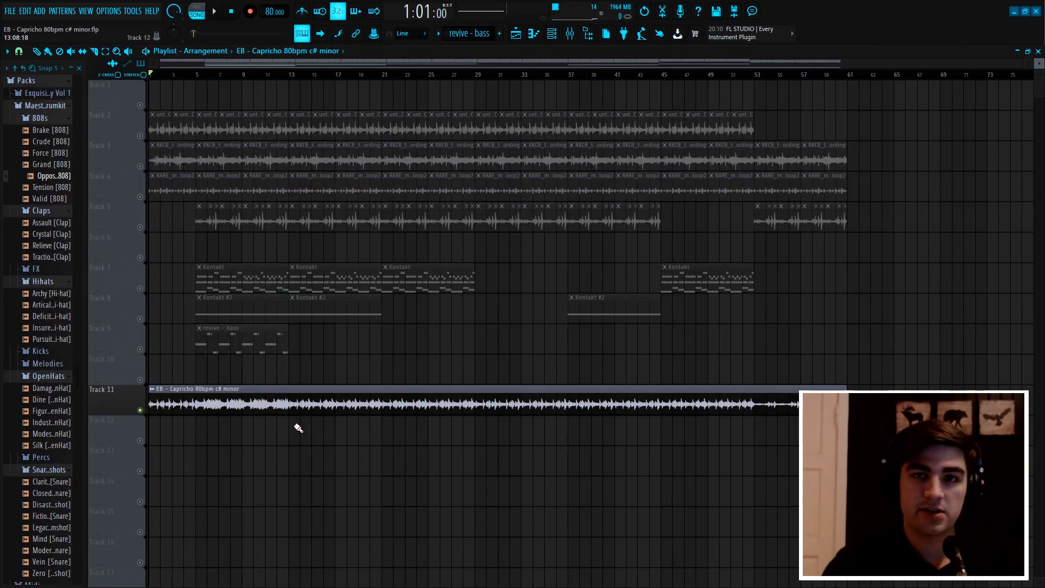